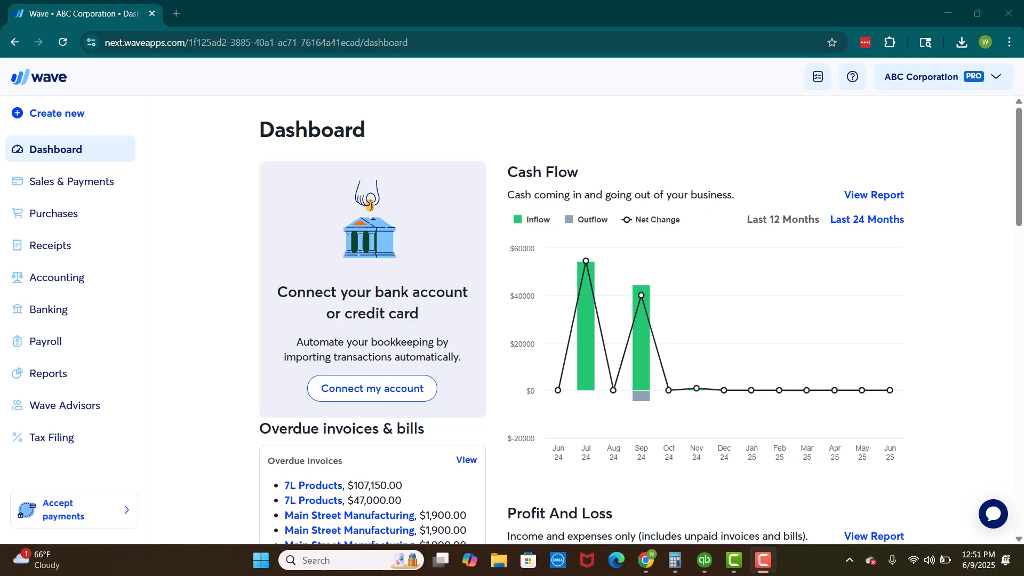
Step: Open the invoices and estimates page in ABC Corporation's business settings
click(994, 81)
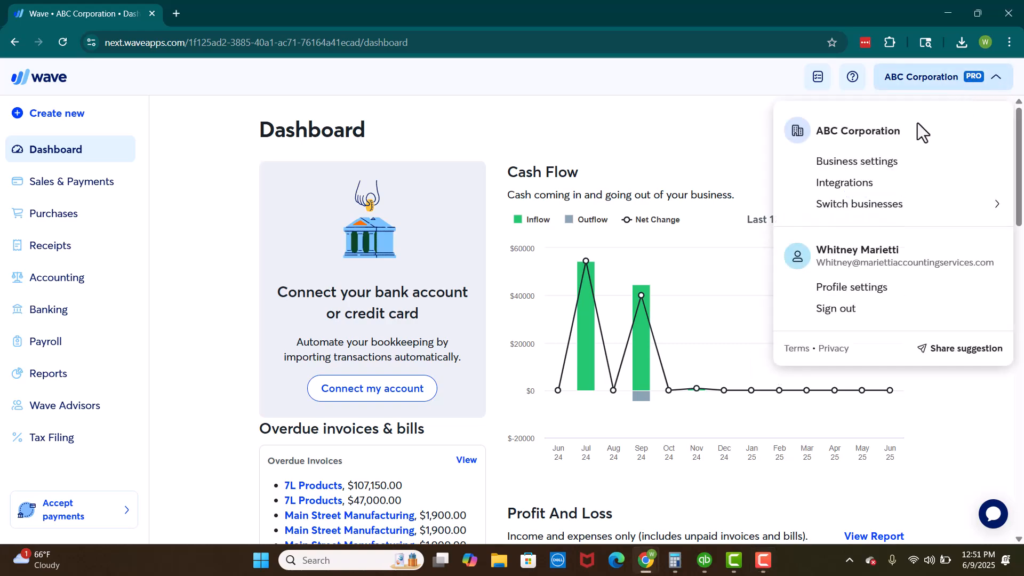
click(890, 169)
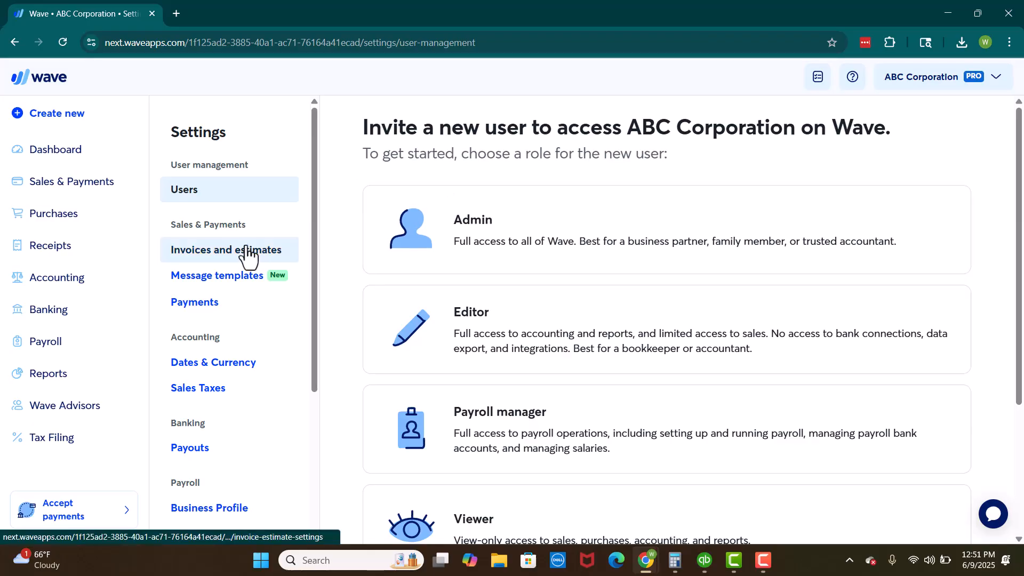
click(183, 261)
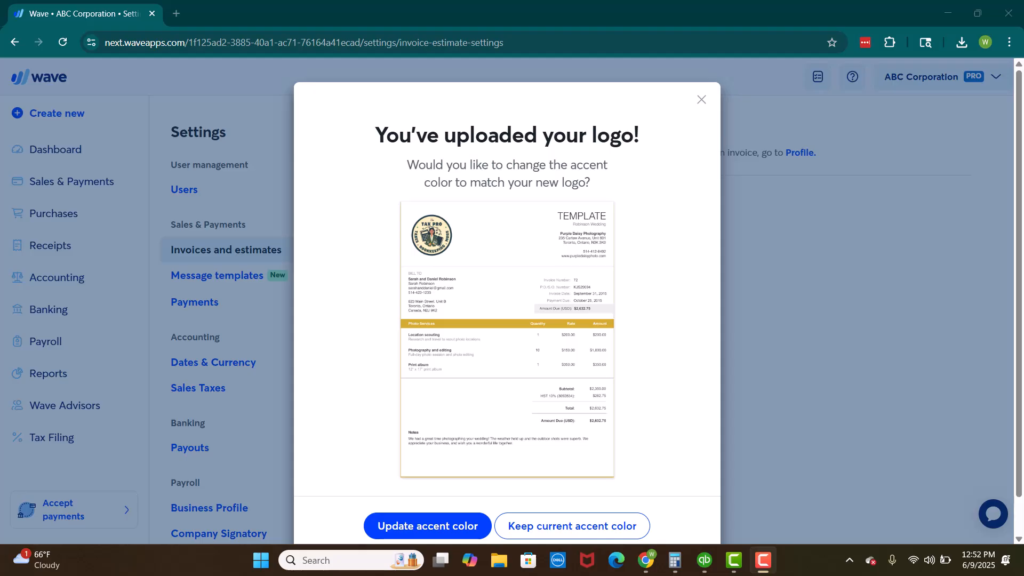
Step: Accept the accent color matched to the uploaded logo, and change the accent color to green #1E8030
click(433, 525)
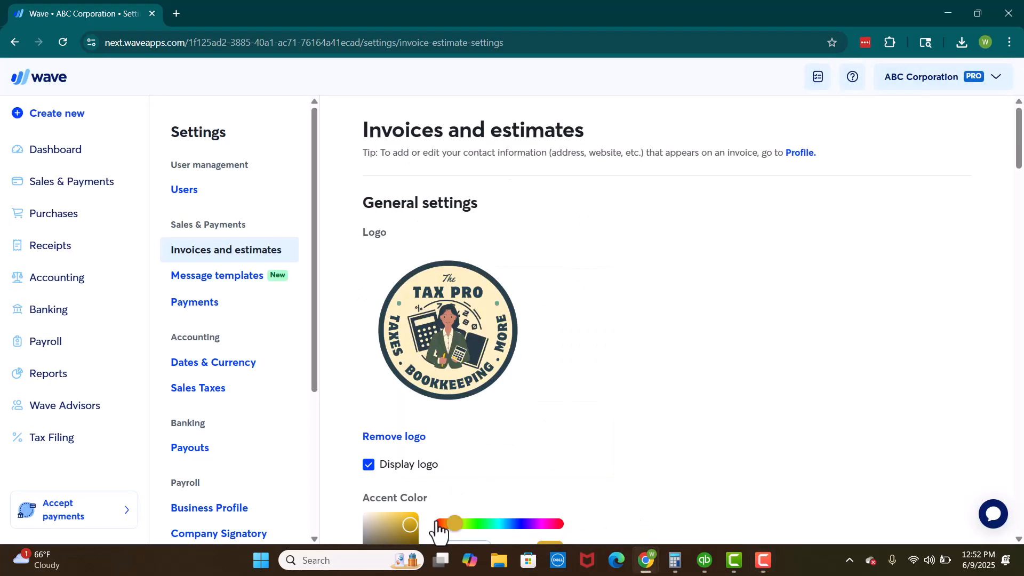
scroll(602, 382, down, 3)
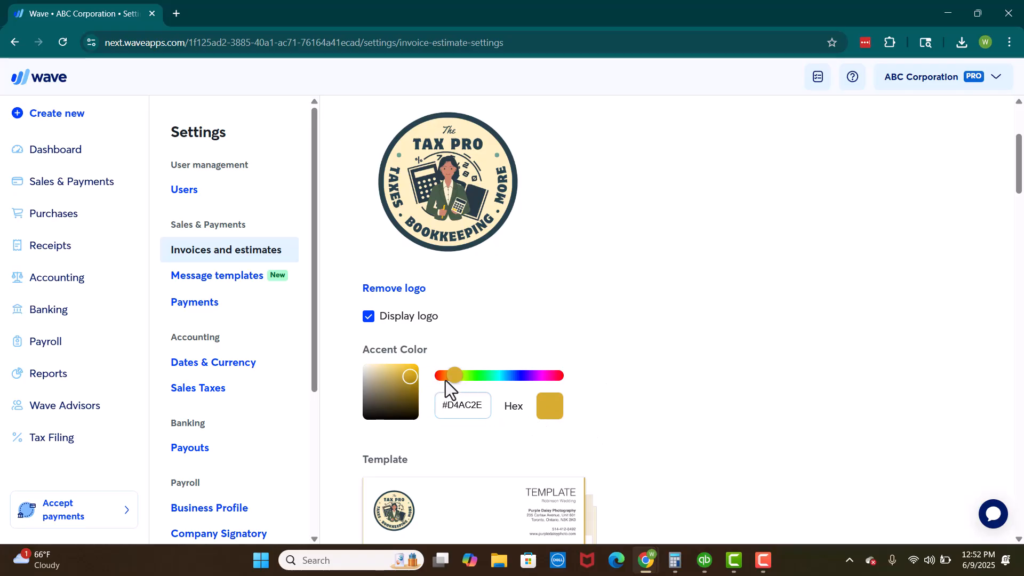
drag(454, 375, 497, 378)
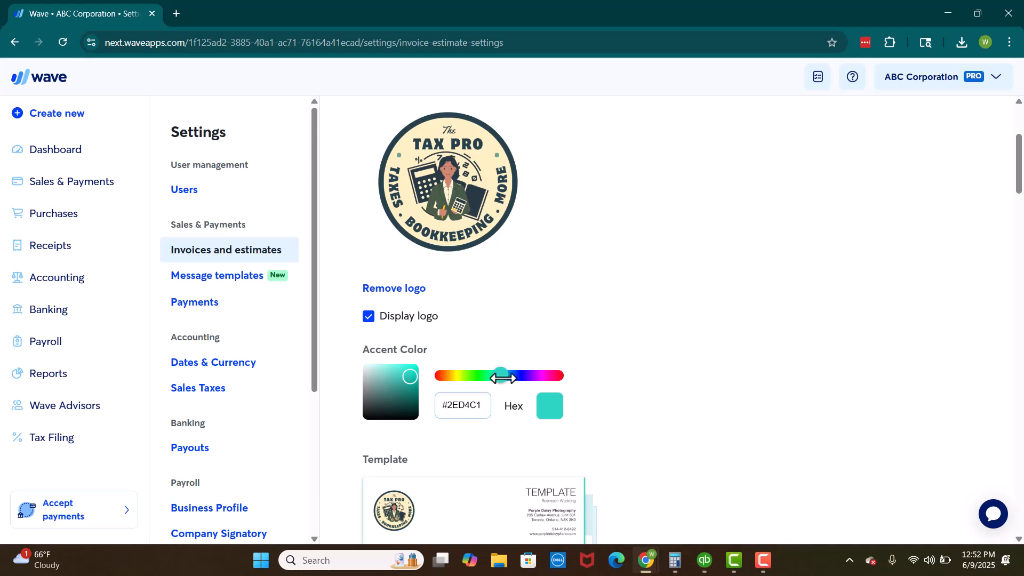
drag(503, 378, 525, 377)
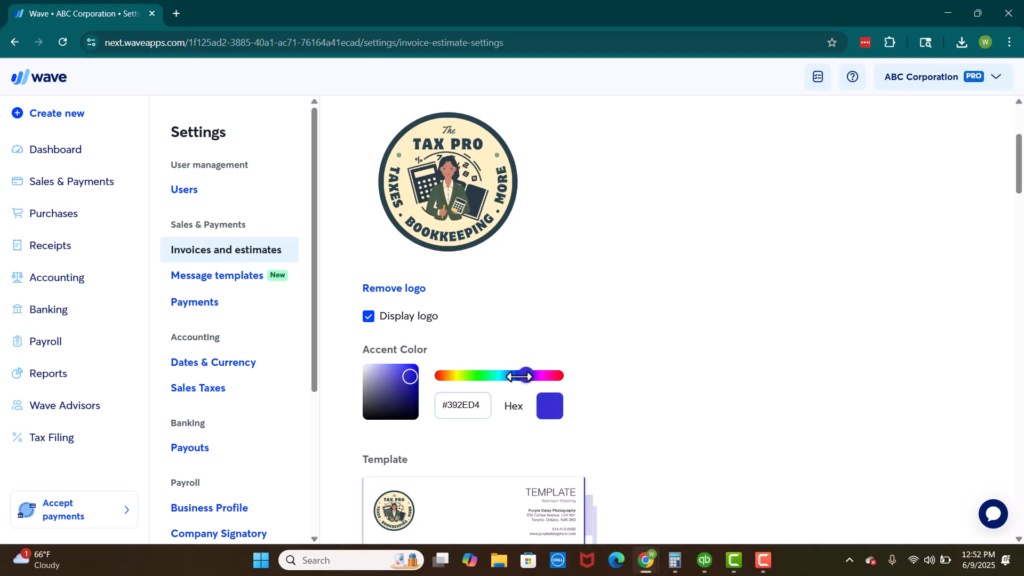
click(407, 400)
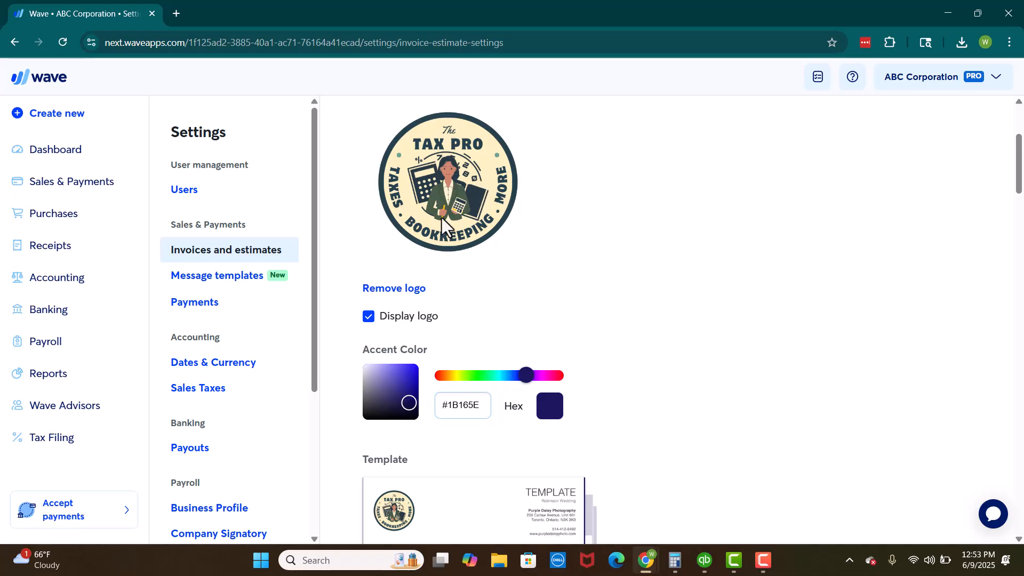
click(483, 376)
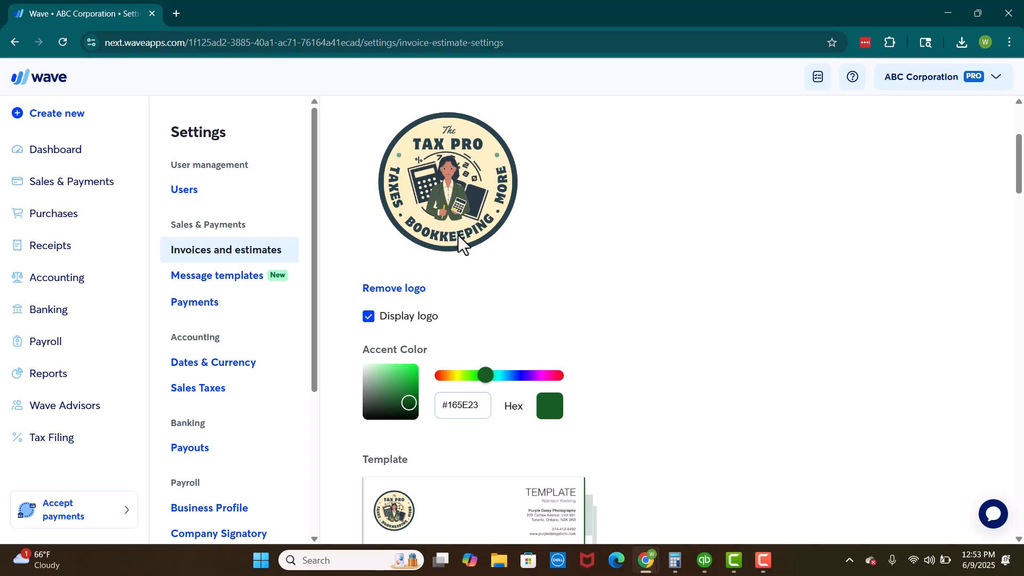
drag(415, 399, 406, 392)
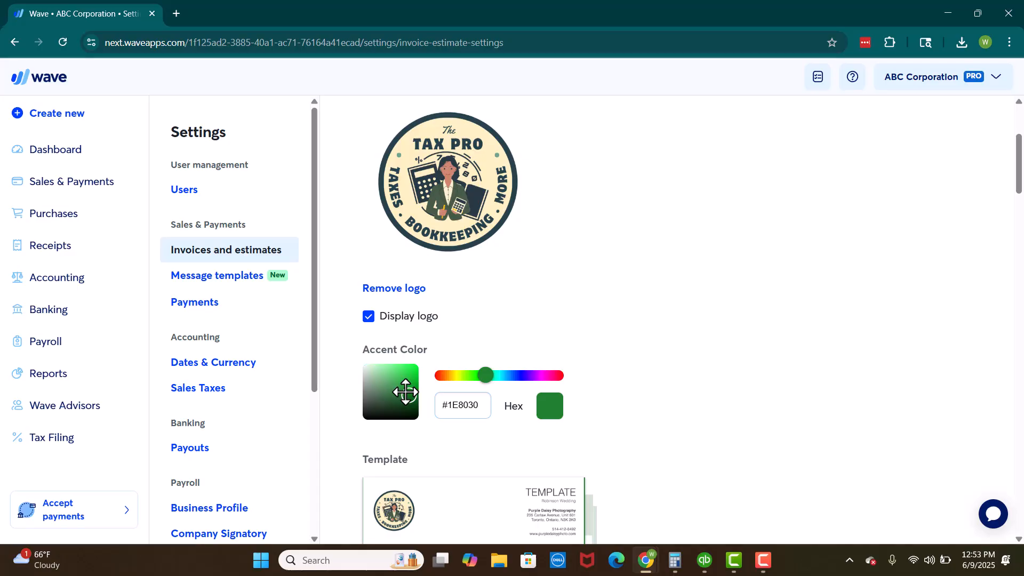
Step: Preview the Modern and Classic invoice templates and switch back to Contemporary
scroll(710, 303, down, 5)
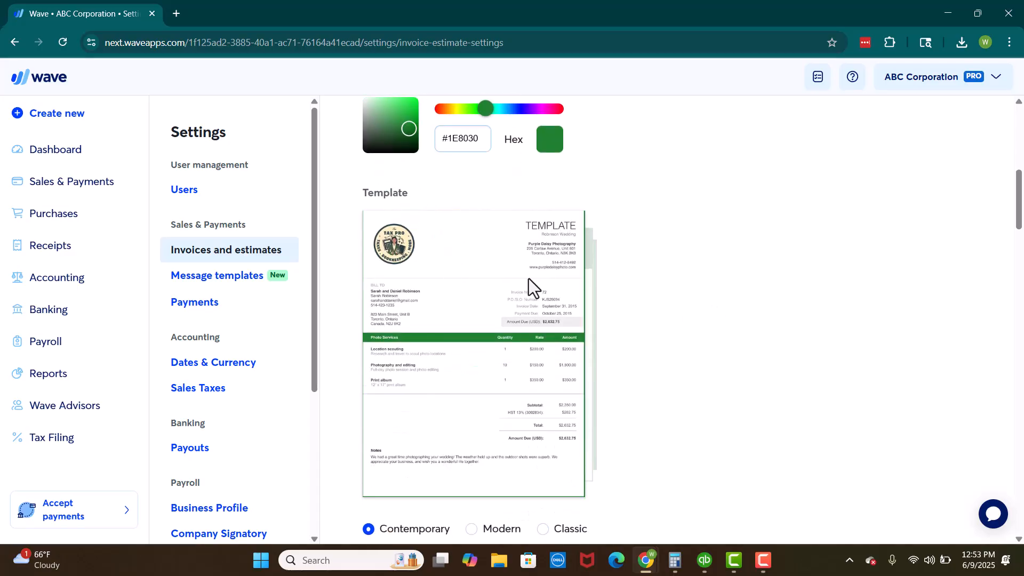
scroll(552, 268, down, 1)
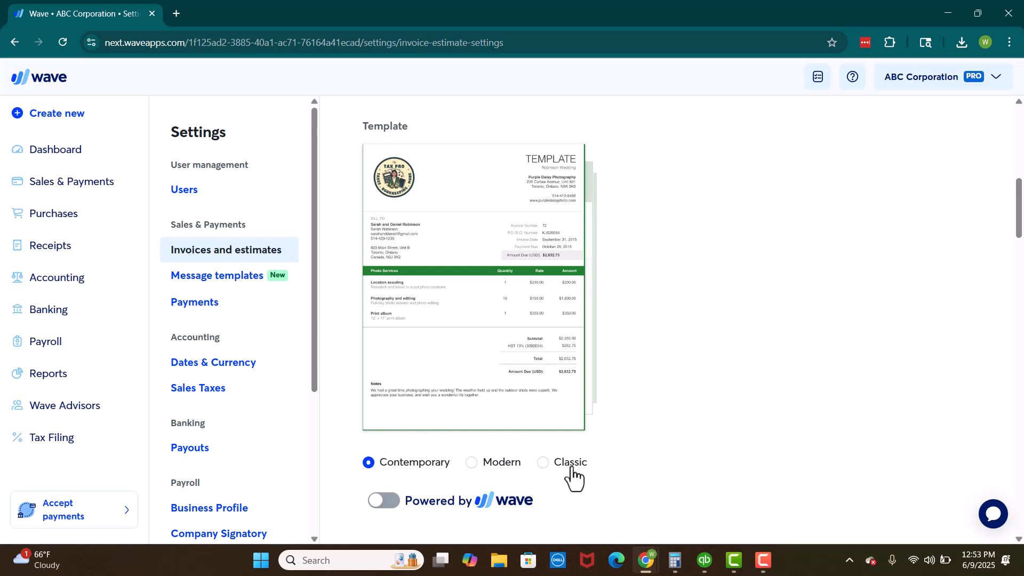
click(472, 463)
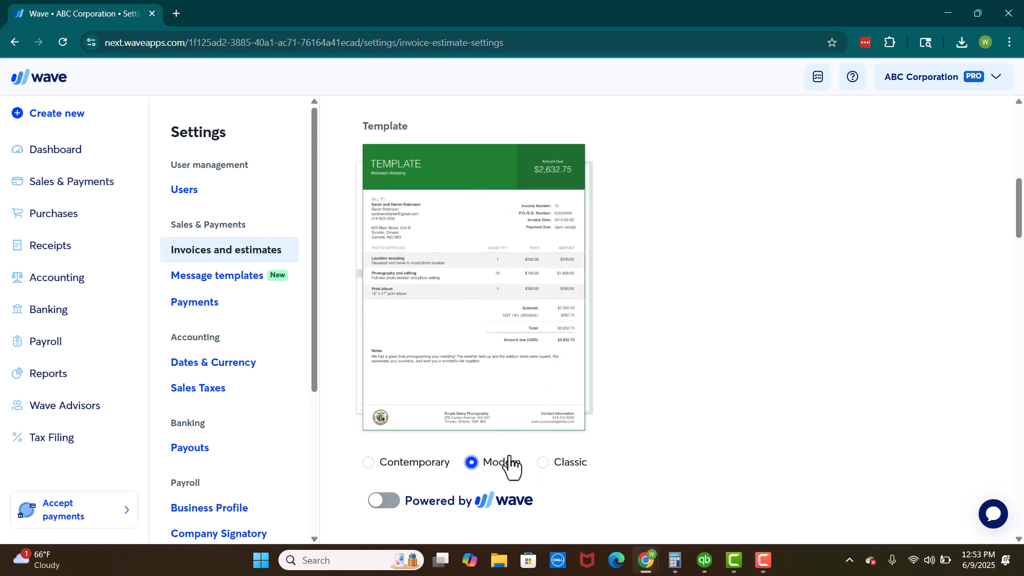
click(544, 463)
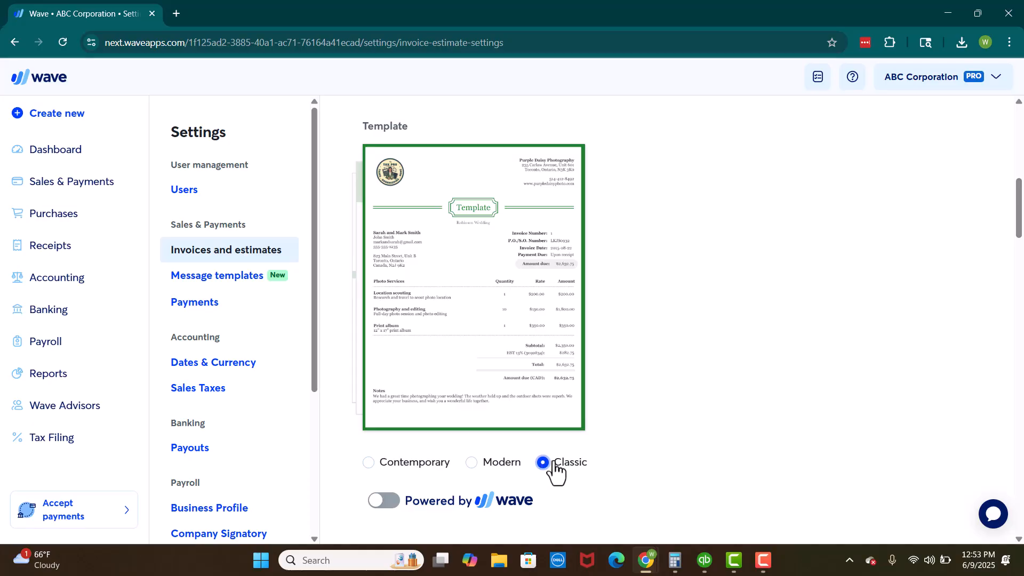
click(471, 465)
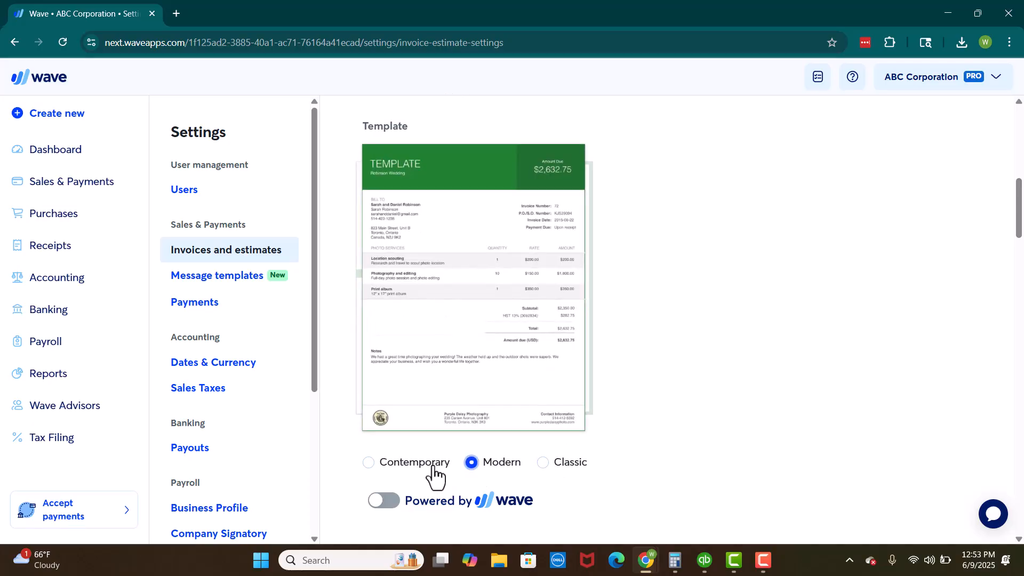
click(369, 463)
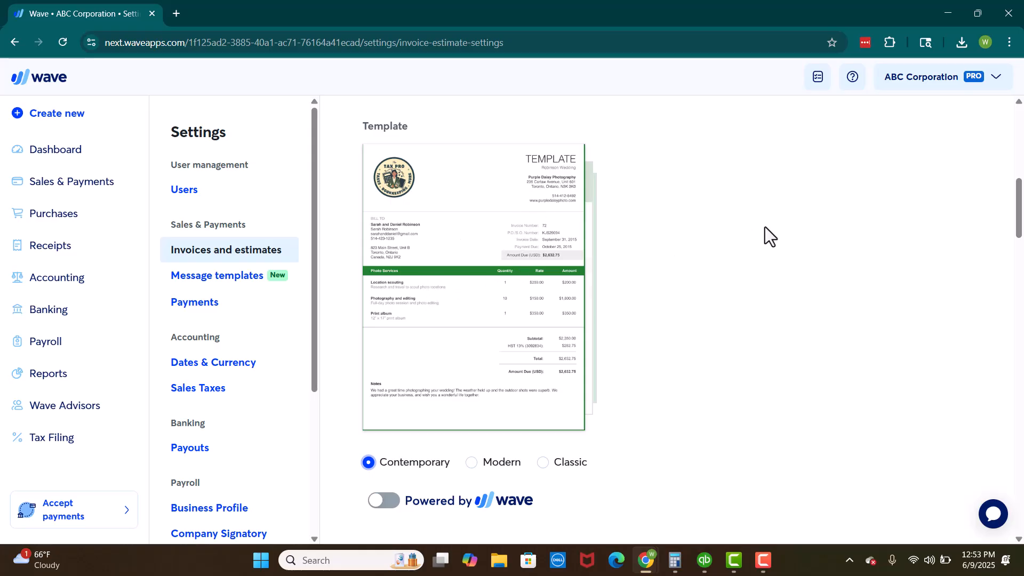
Step: Save the general settings and set the default invoice payment terms to Due within 15 Days
scroll(764, 227, down, 5)
click(457, 309)
scroll(577, 280, down, 12)
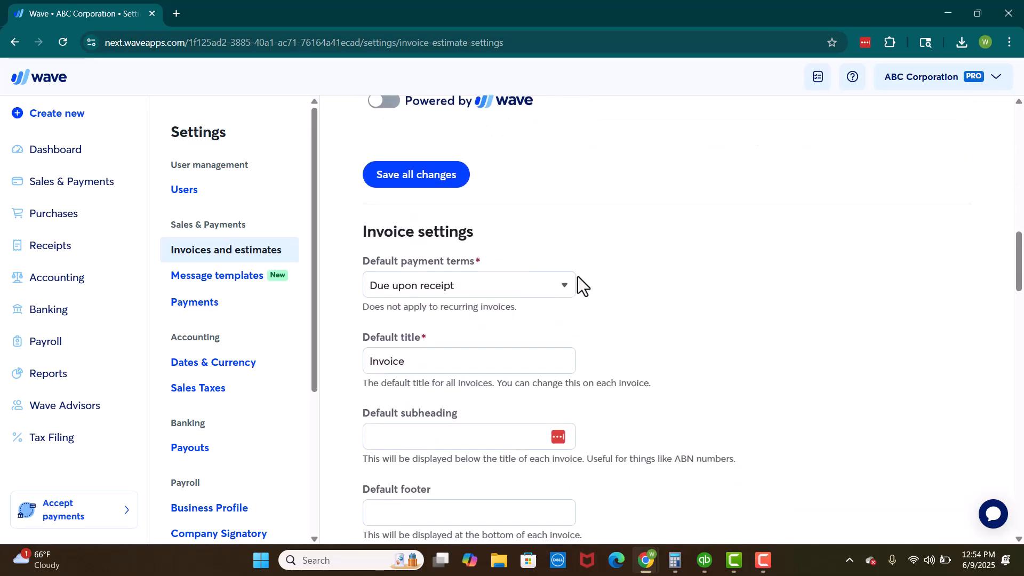
scroll(578, 276, down, 1)
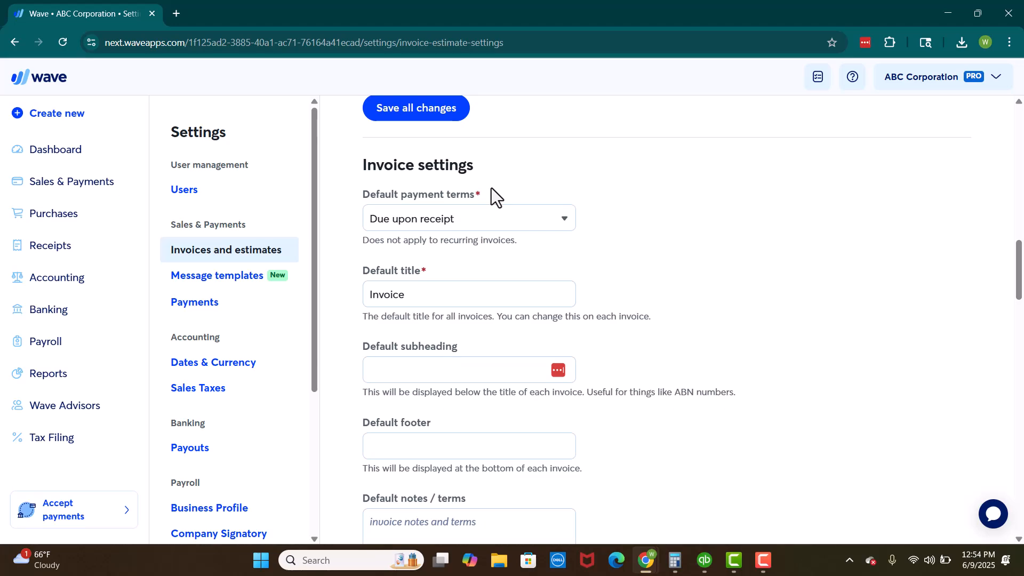
click(515, 227)
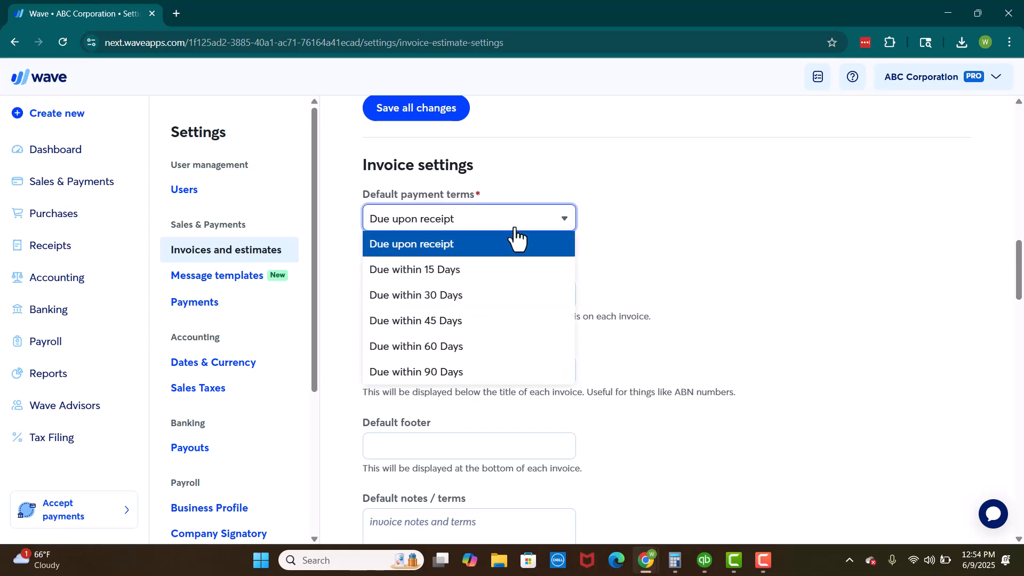
click(441, 270)
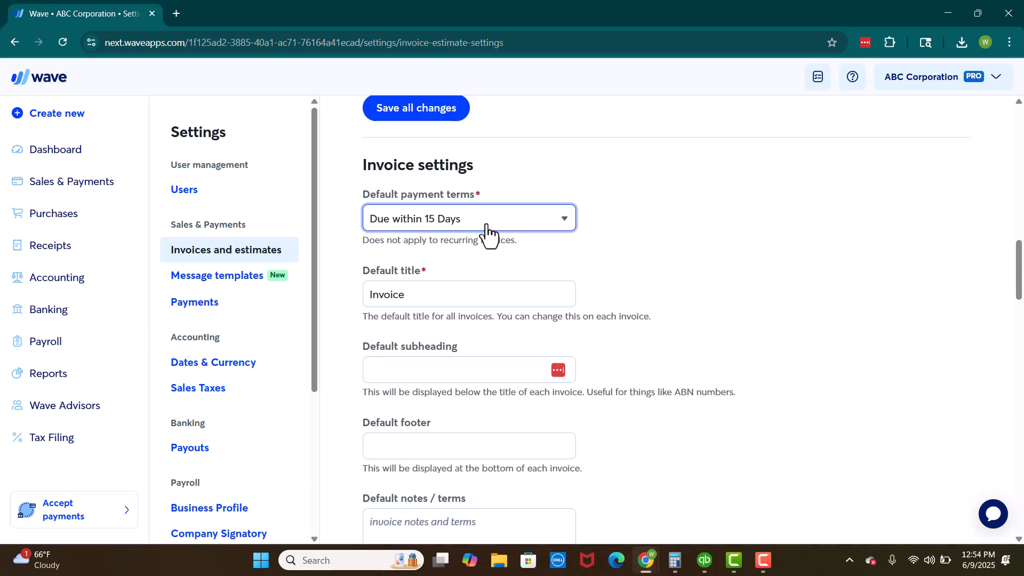
Step: Replace the default invoice title with "Services Rendered"
drag(436, 288, 356, 300)
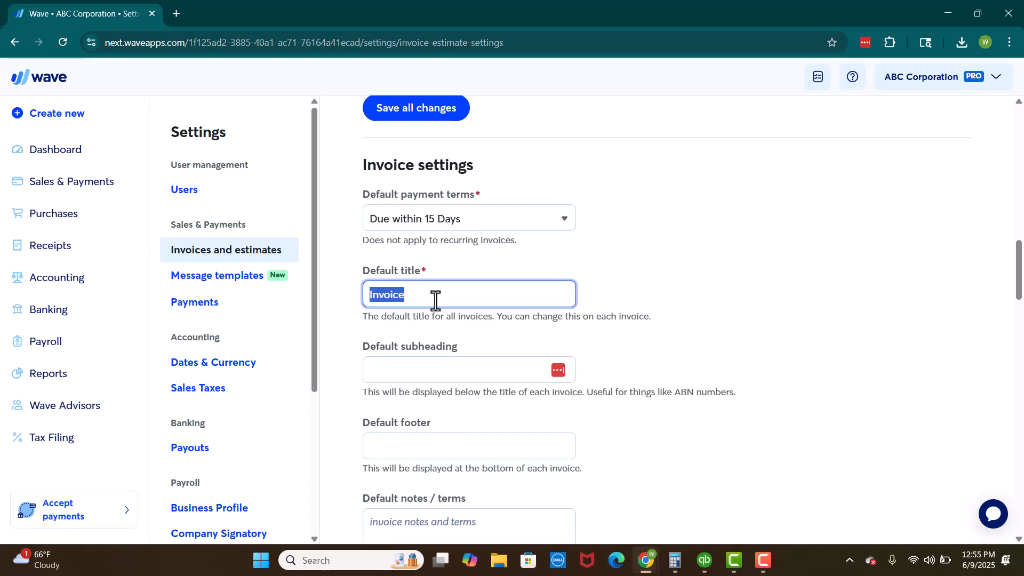
text(Sercices)
key(BackSpace)
key(BackSpace)
key(BackSpace)
key(BackSpace)
key(BackSpace)
text(vices Rendered)
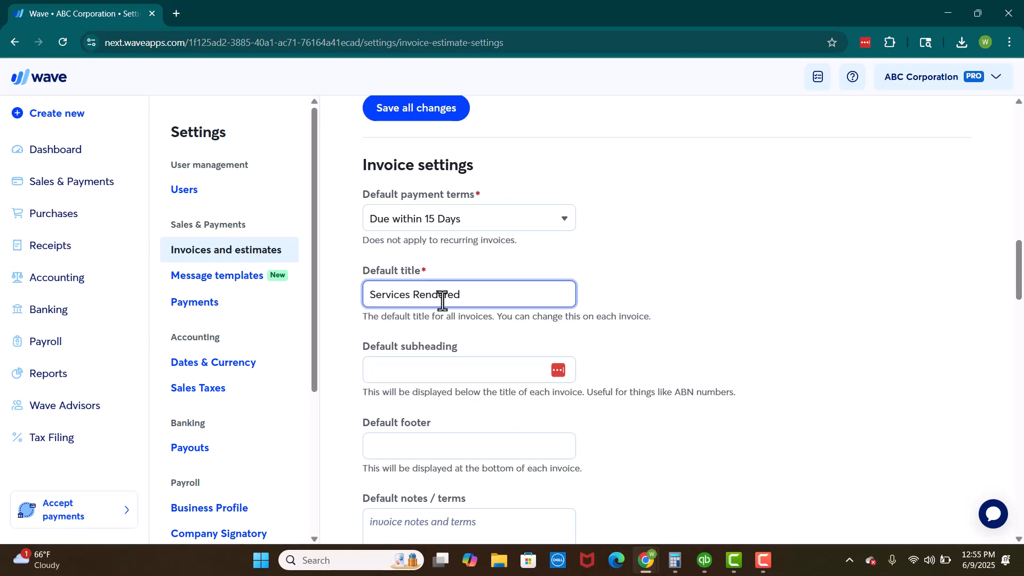
Step: Set the default invoice title back to "Invoice"
drag(478, 296, 379, 294)
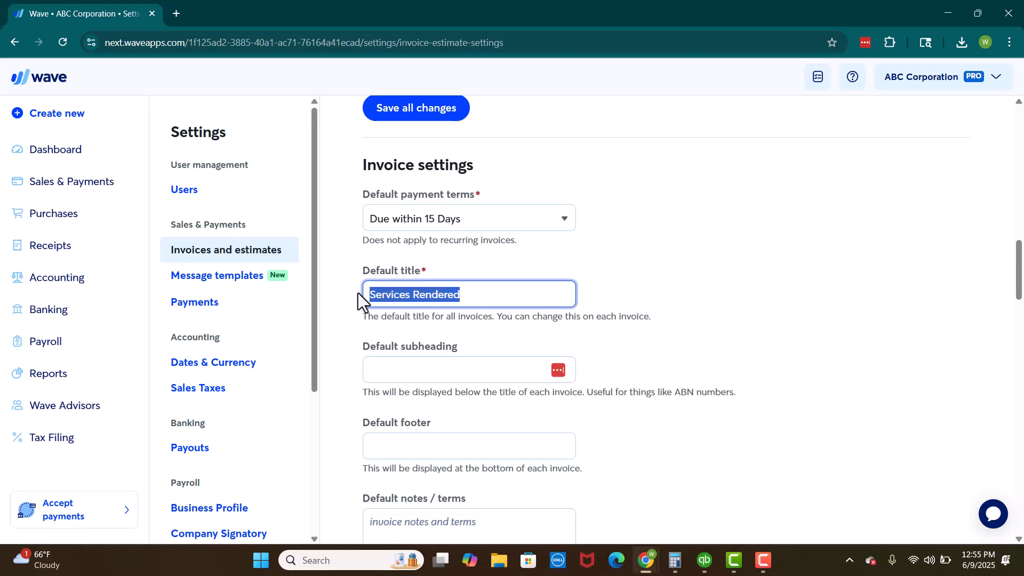
text(Invoice)
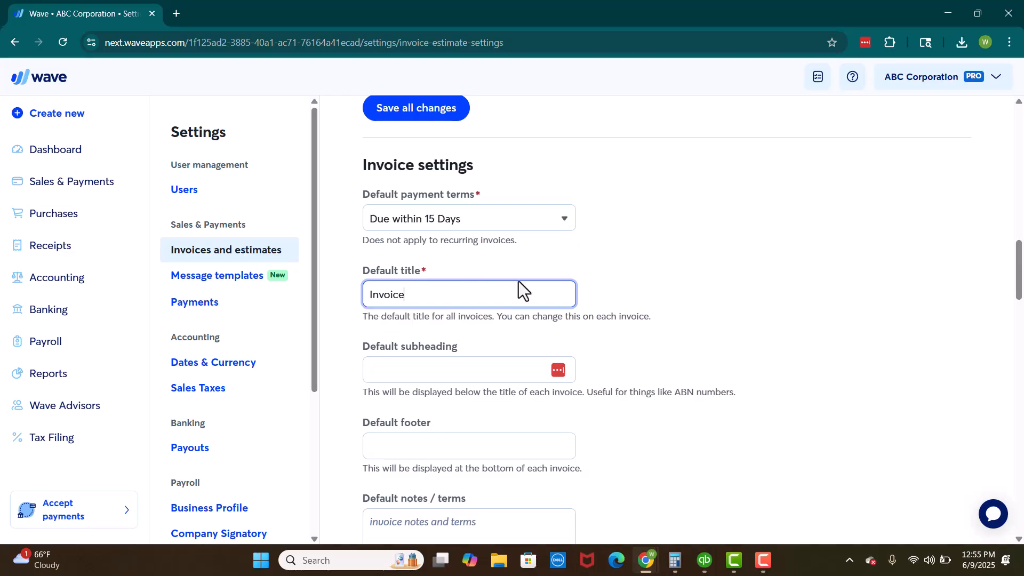
click(617, 277)
Step: Leave the default subheading empty and enter the default footer "Please see our website for return information."
scroll(640, 272, down, 2)
click(484, 241)
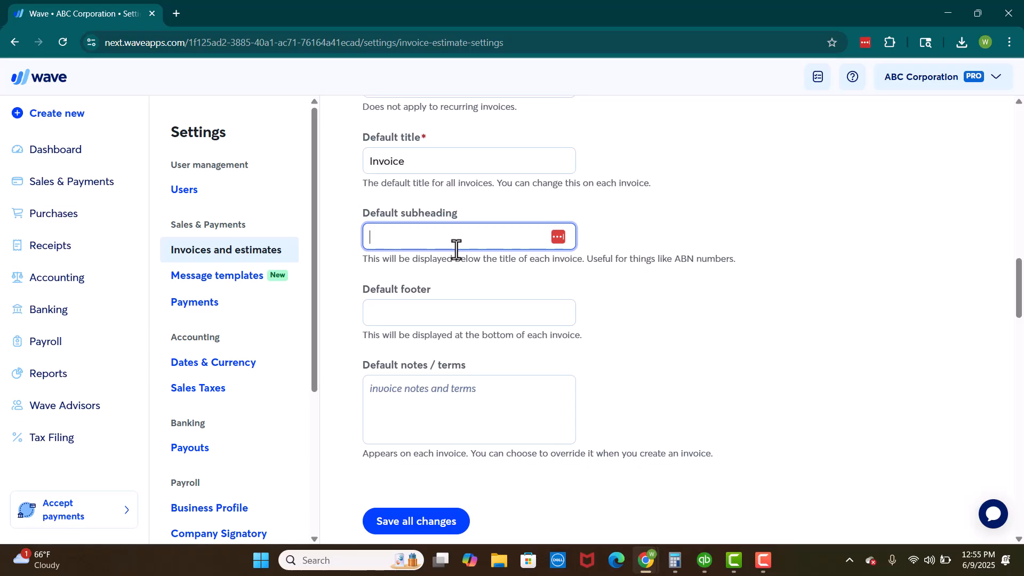
click(435, 314)
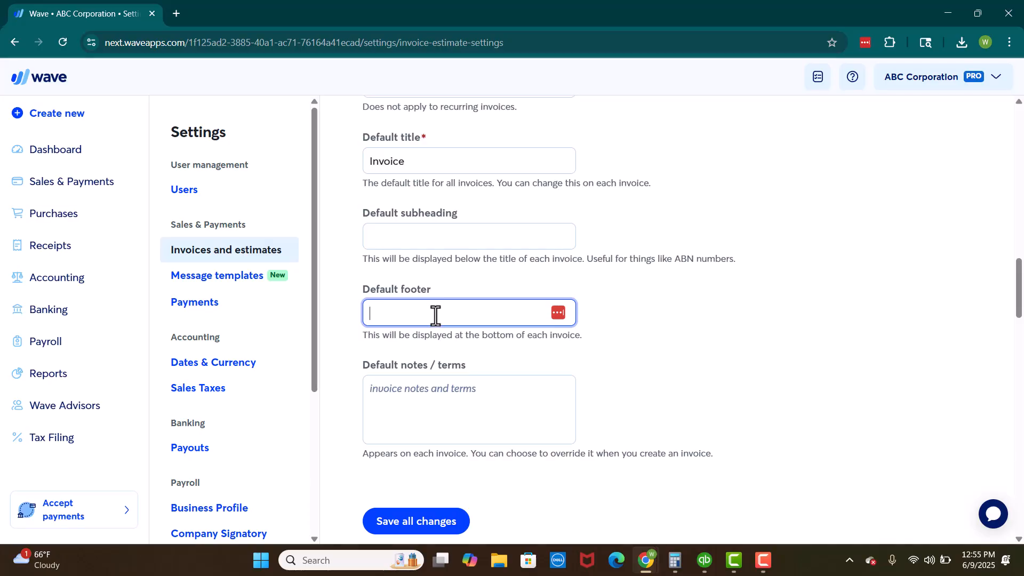
text(Please see our website for retur)
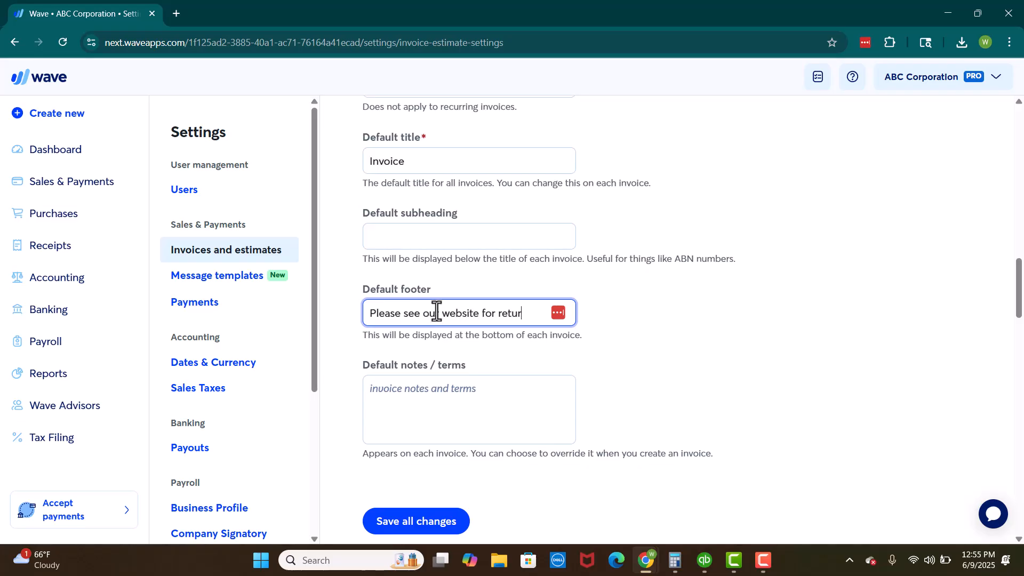
text(n information)
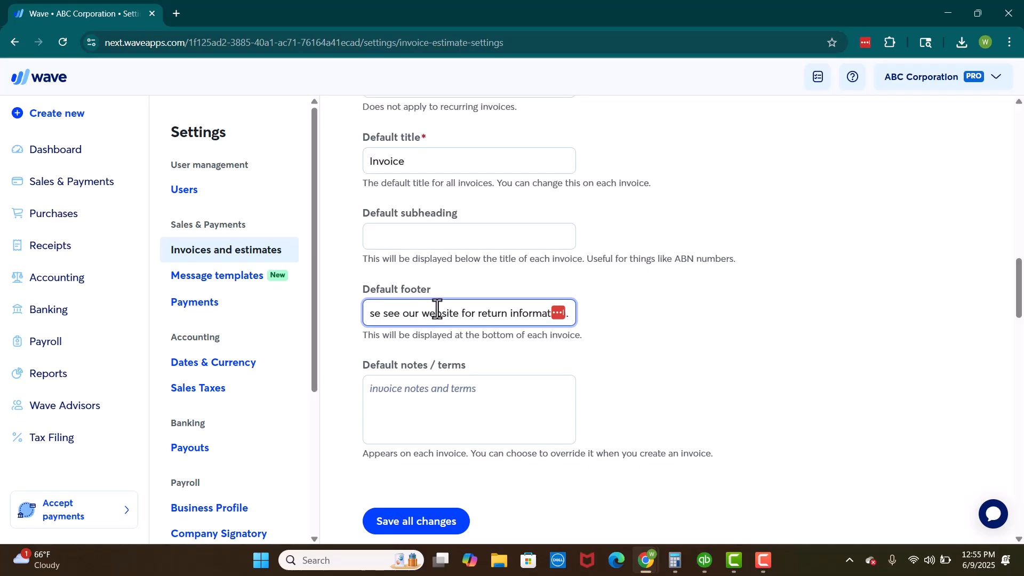
click(739, 408)
Step: Examine the default notes / terms field and where the notes appear on the Contemporary template preview
click(526, 411)
scroll(507, 402, down, 1)
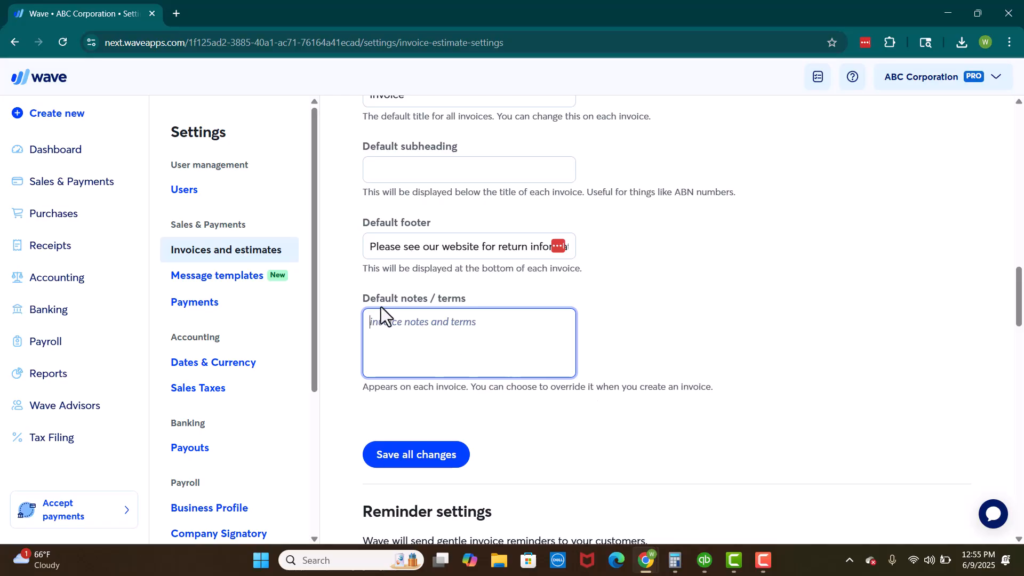
scroll(440, 262, down, 1)
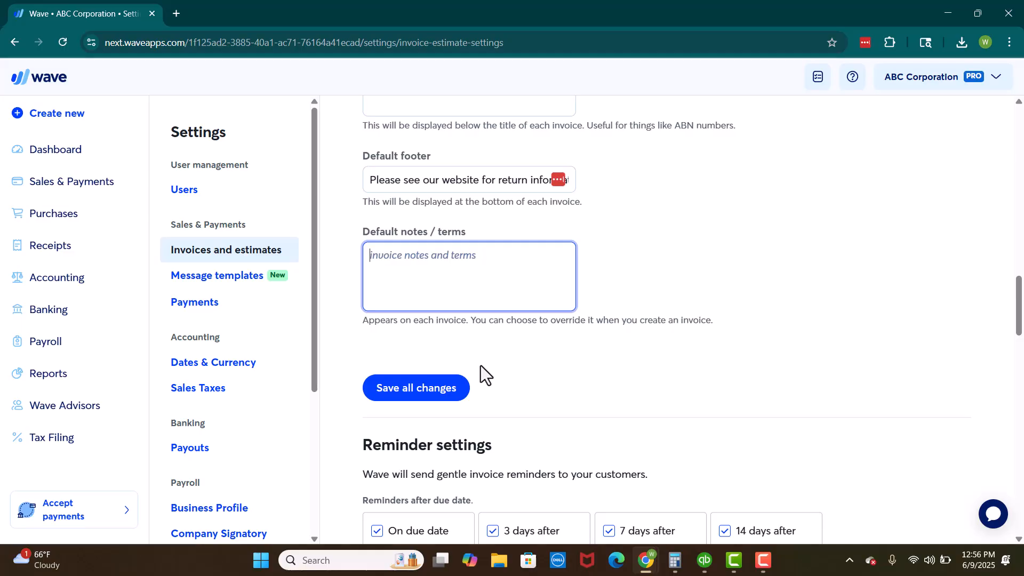
scroll(532, 335, up, 2)
scroll(427, 232, up, 8)
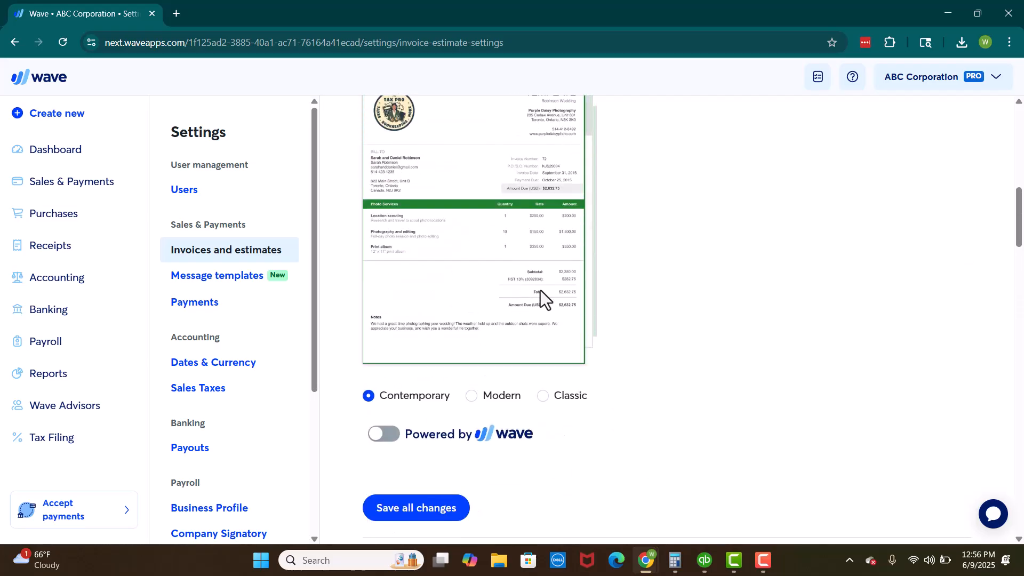
scroll(522, 294, up, 1)
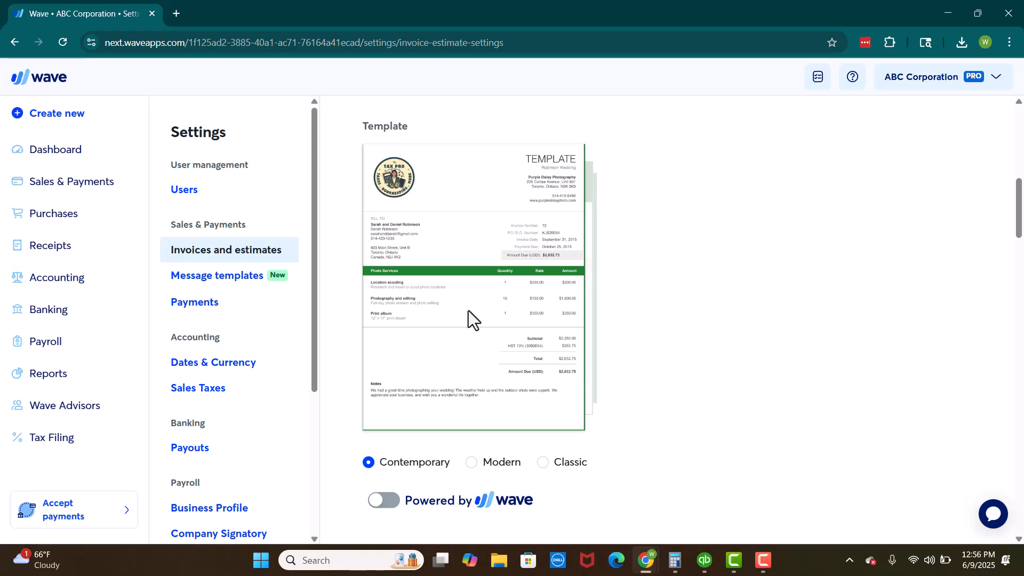
scroll(453, 315, down, 7)
scroll(450, 331, down, 4)
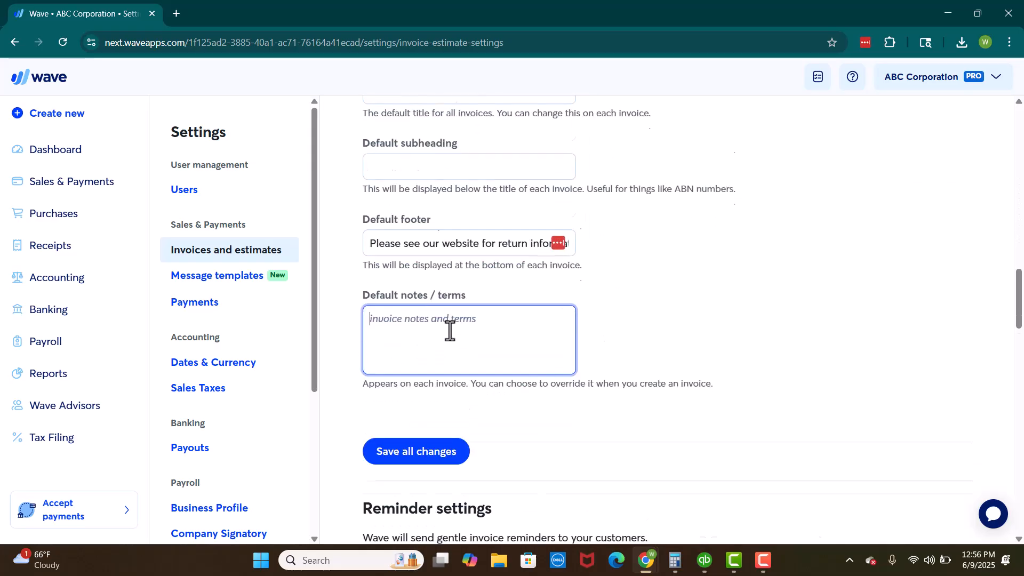
Step: Save the changes to the invoice settings and go to the reminder settings section
click(446, 392)
scroll(473, 393, down, 13)
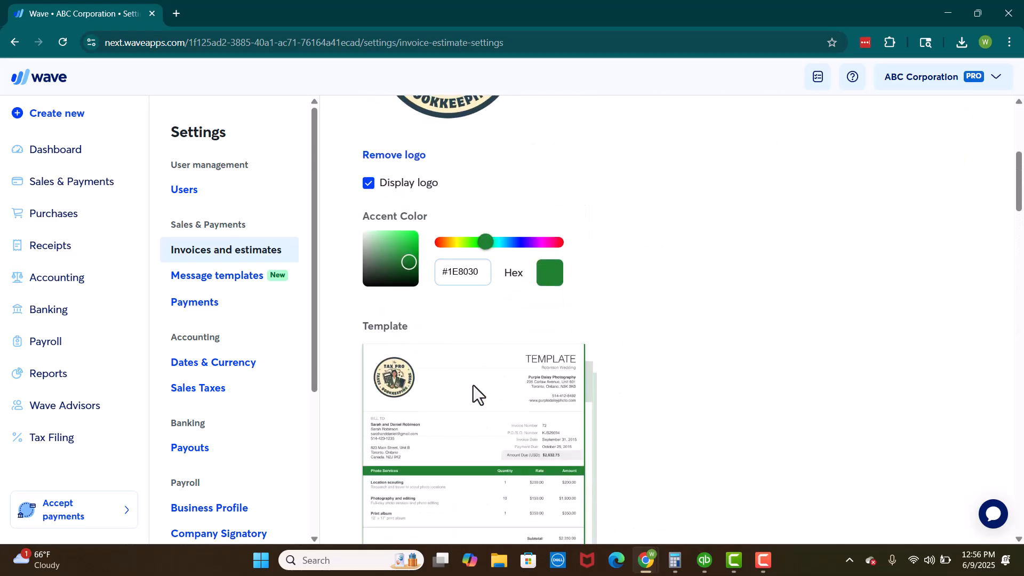
scroll(473, 385, down, 6)
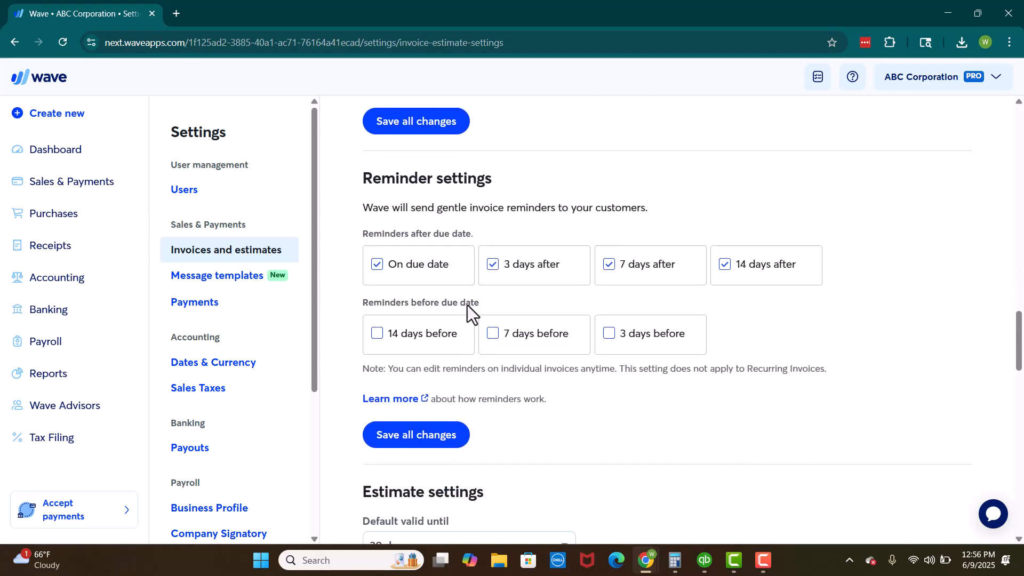
Step: Turn off the "On due date" and "3 days after" reminders, turn on "7 days before", and save the reminder settings
scroll(518, 212, down, 1)
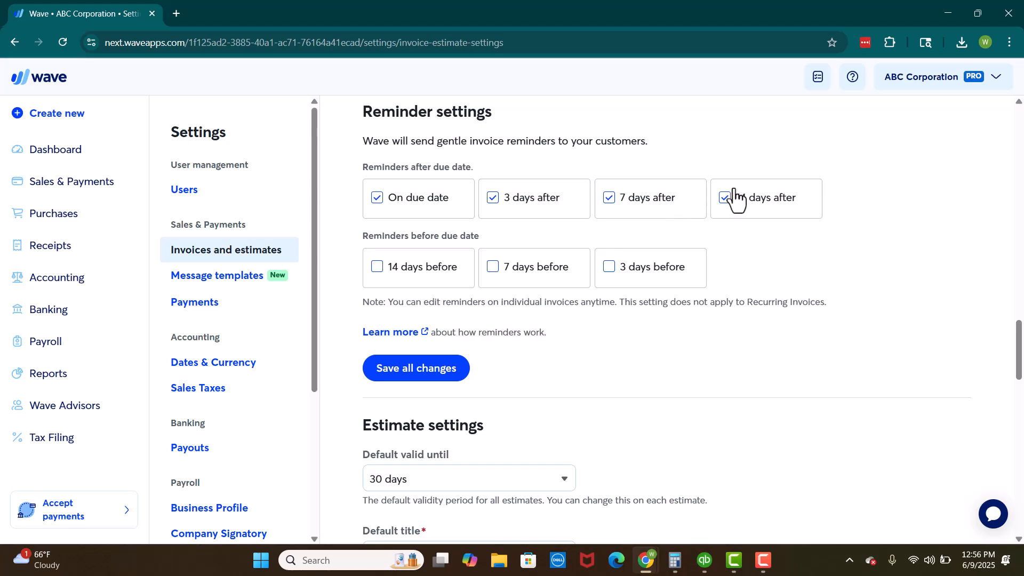
click(375, 200)
click(492, 211)
click(496, 279)
click(425, 373)
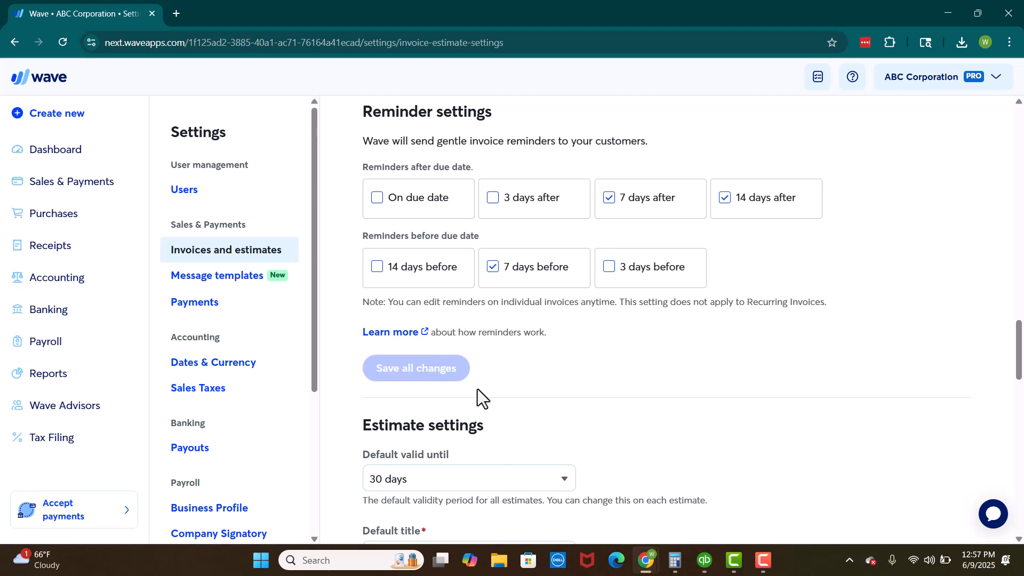
Step: Try 15 days and 7 days as the default validity period for estimates, and settle on 45 days
scroll(517, 320, down, 15)
scroll(540, 376, down, 10)
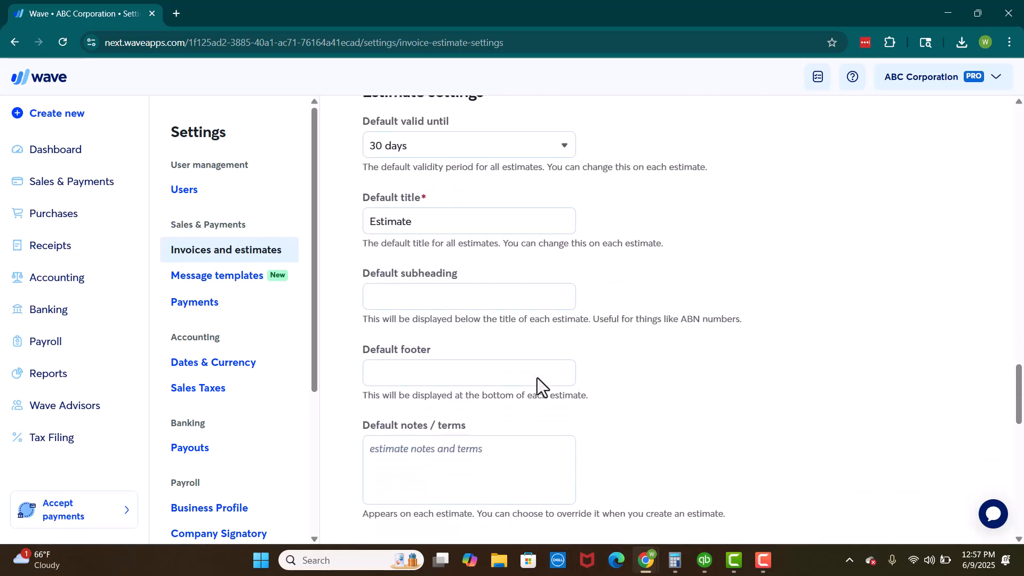
scroll(496, 299, up, 1)
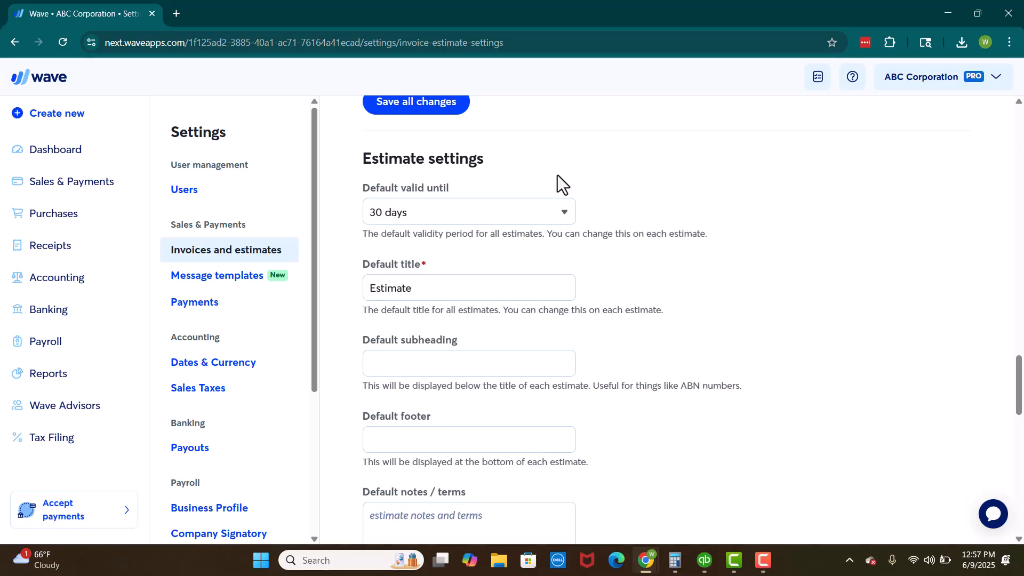
click(554, 211)
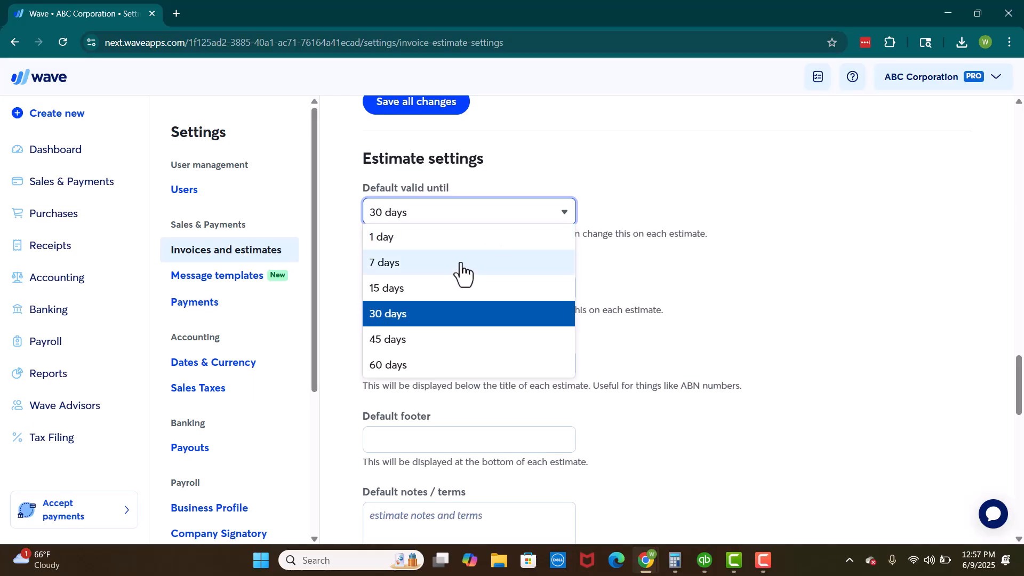
click(459, 289)
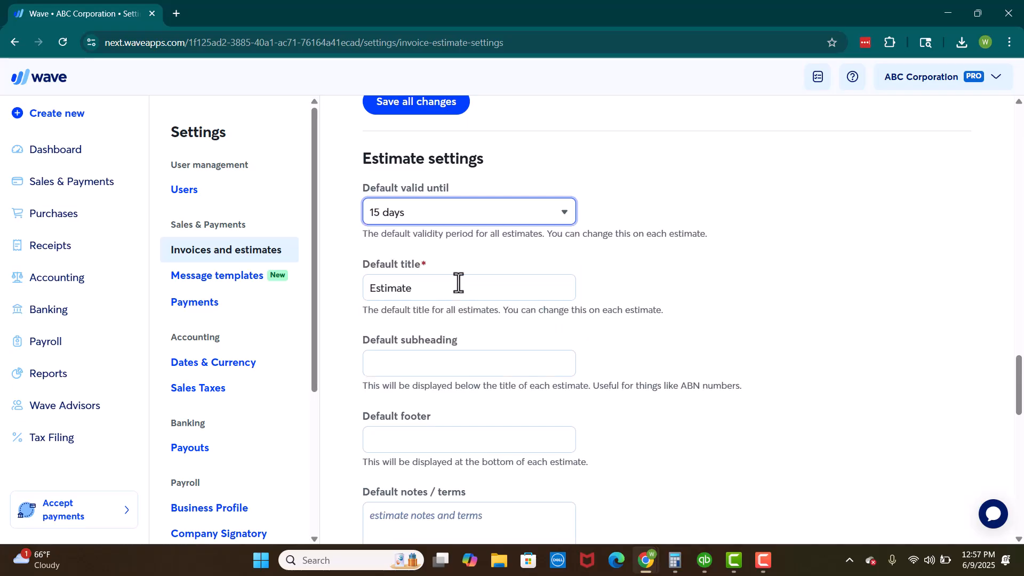
click(521, 208)
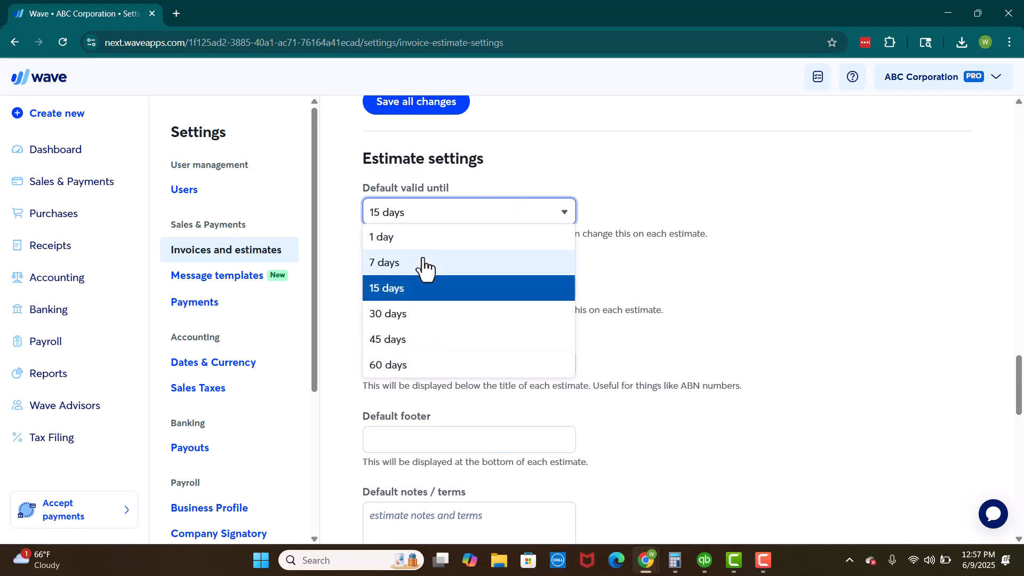
click(425, 261)
click(461, 217)
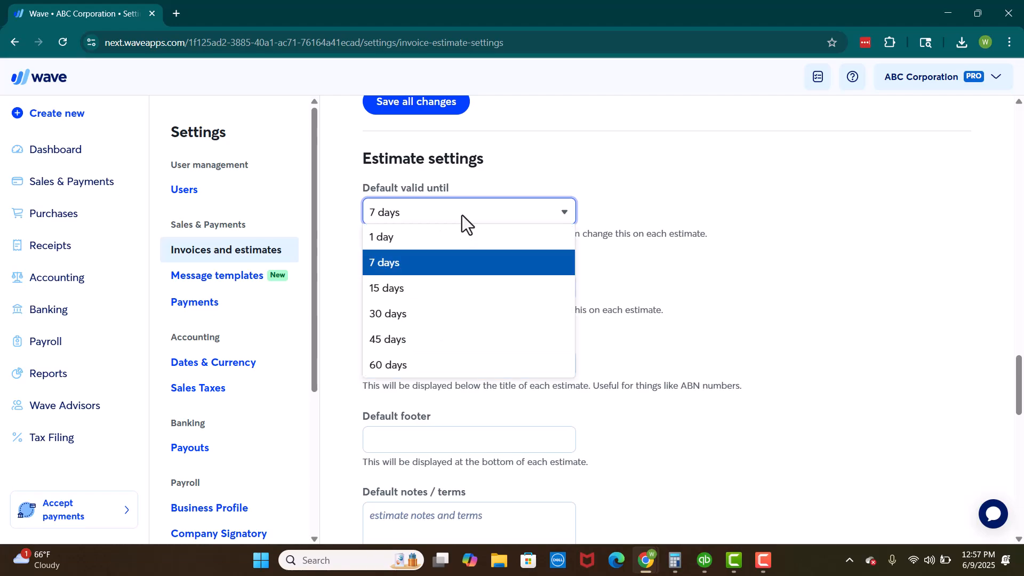
click(413, 347)
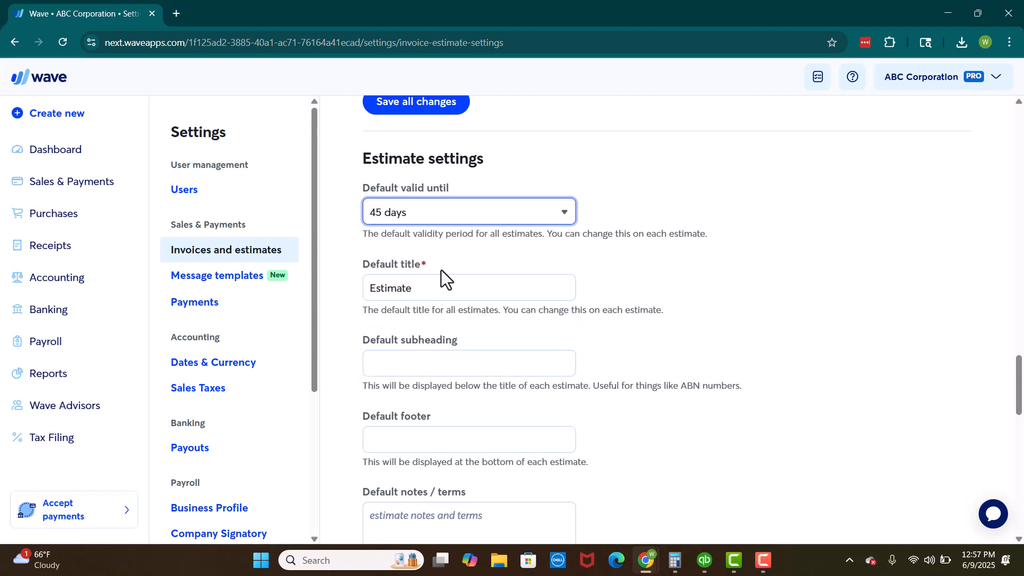
Step: Set the default estimate title to "Estimate of Work"
click(444, 286)
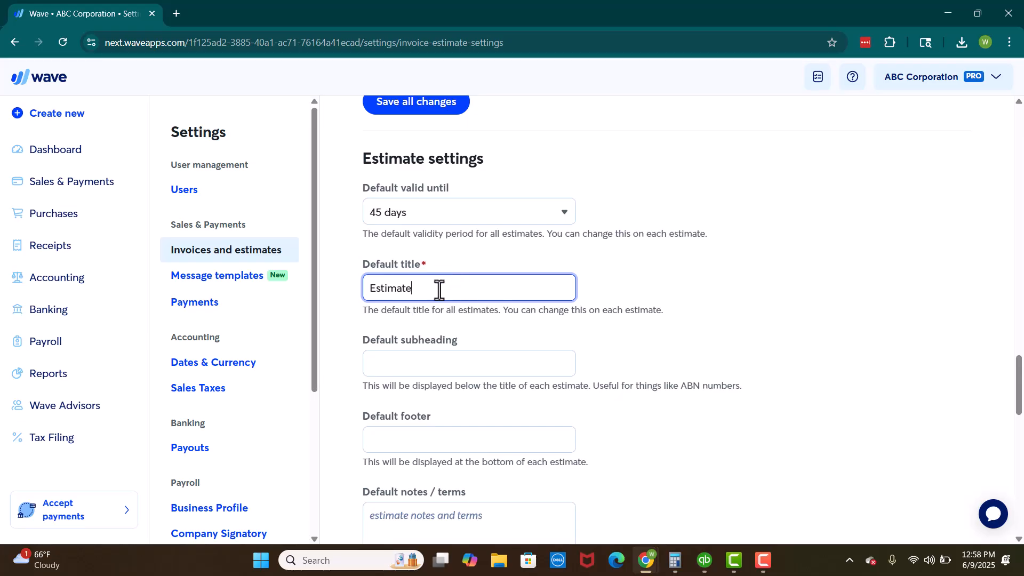
scroll(442, 275, down, 2)
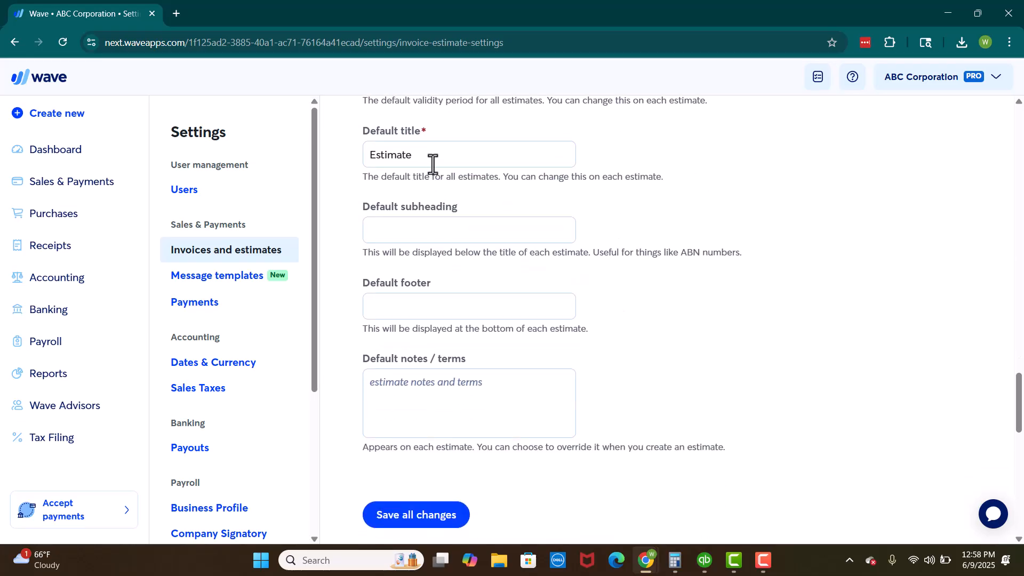
drag(441, 151, 289, 171)
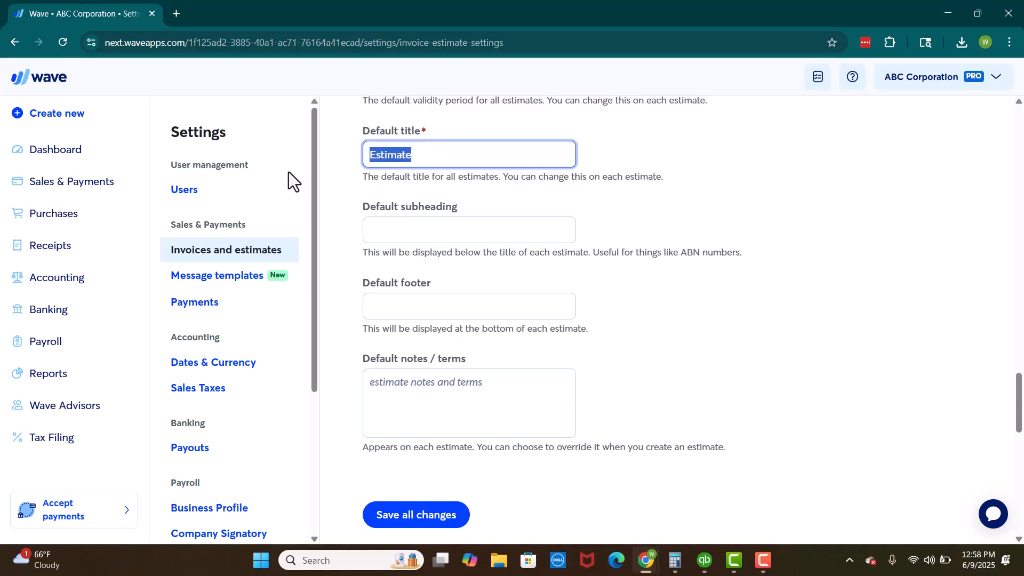
text(E)
text(imate)
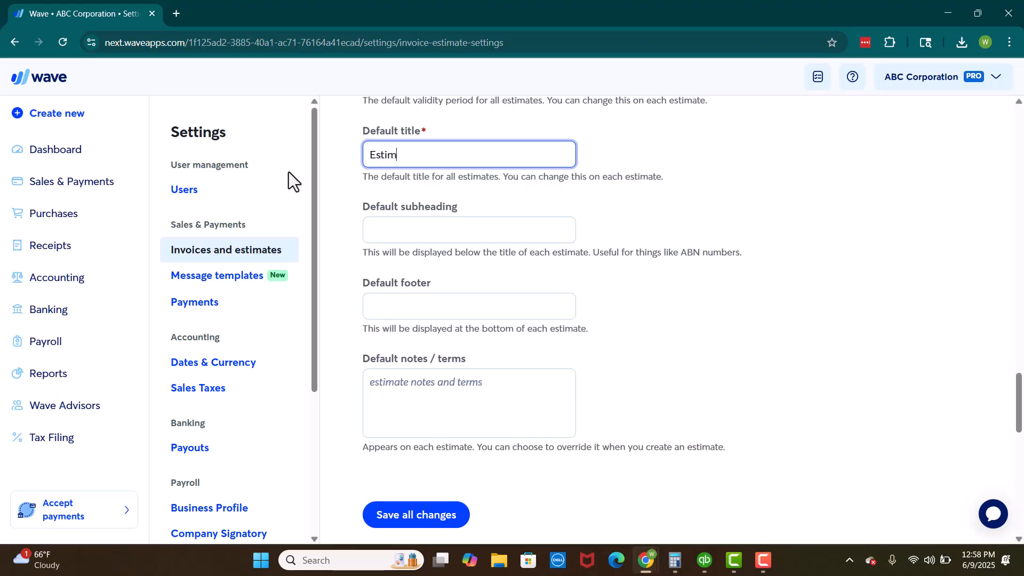
key(BackSpace)
key(BackSpace)
key(BackSpace)
text(ate of Work)
Step: Leave the estimate's default subheading, footer and notes / terms empty and save the estimate settings
click(410, 234)
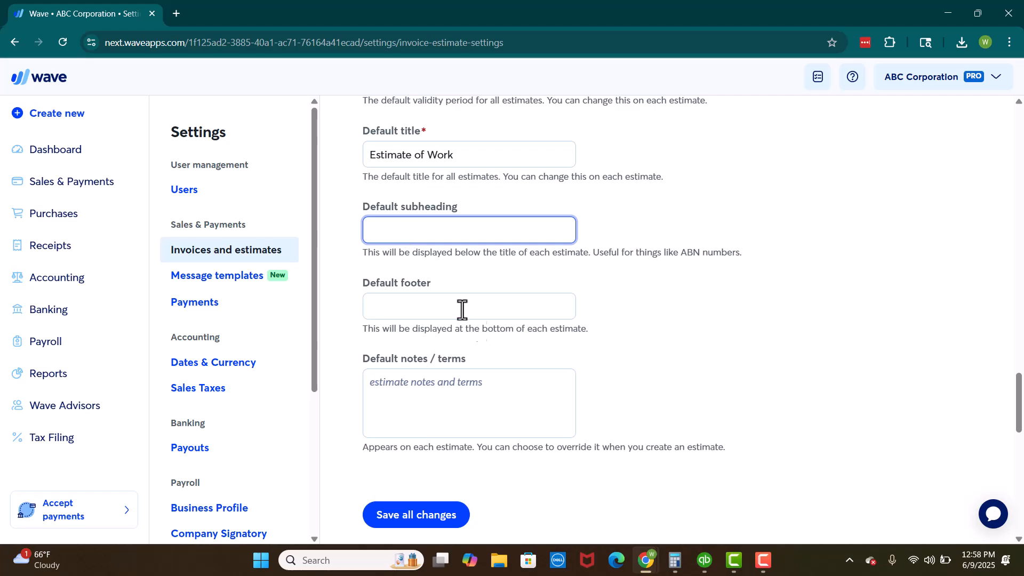
click(496, 312)
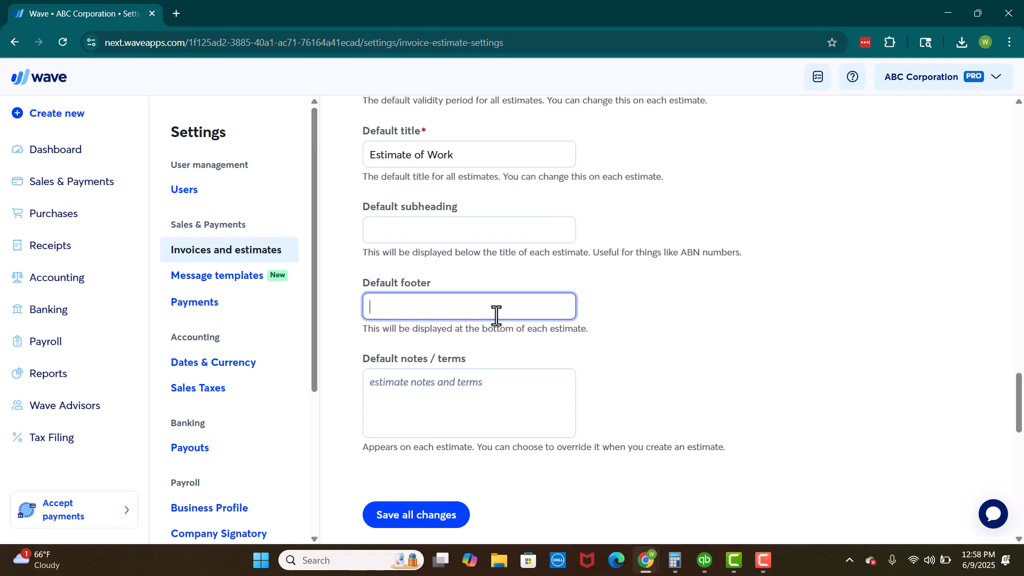
click(529, 398)
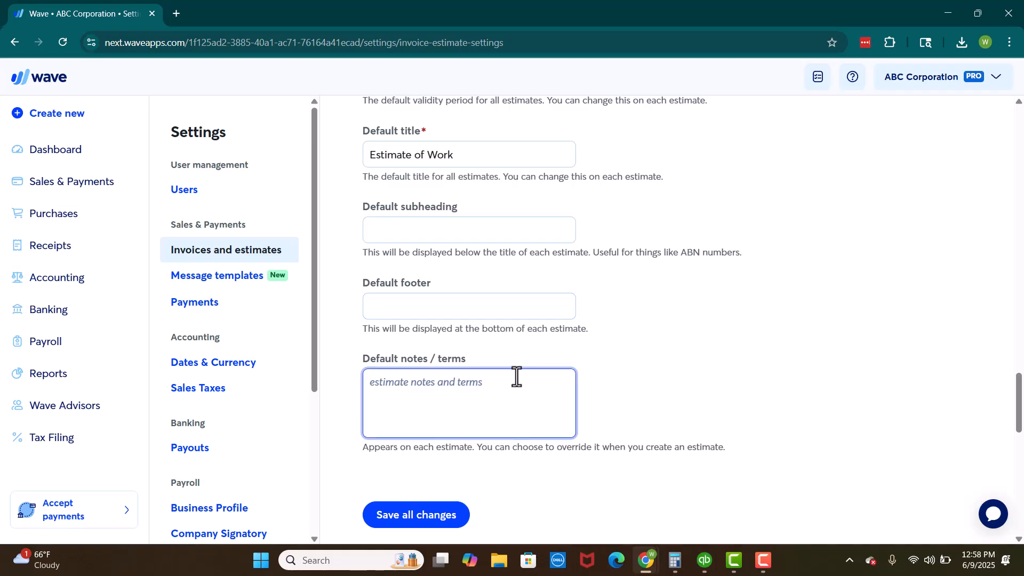
scroll(469, 421, down, 1)
click(425, 456)
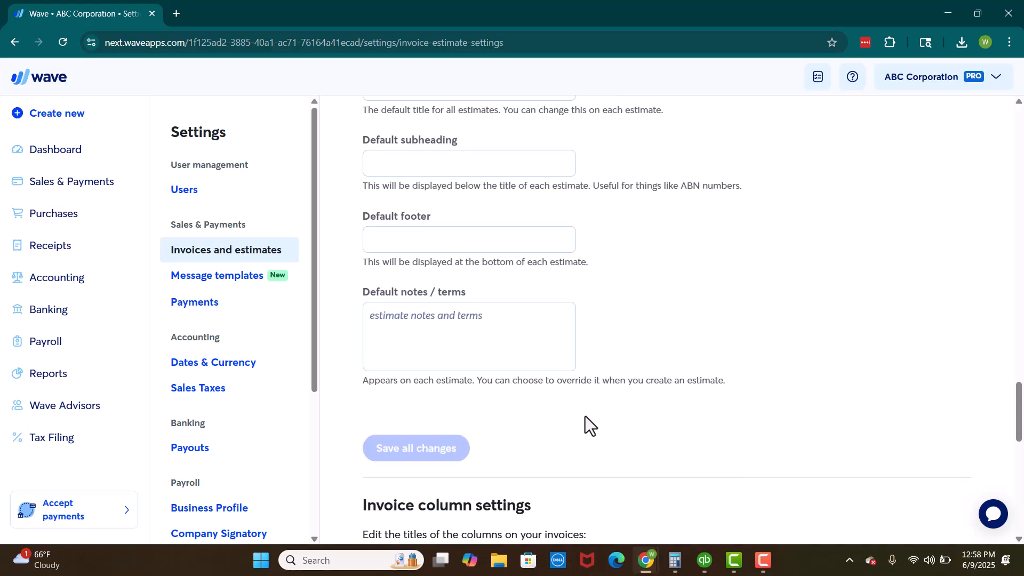
Step: Examine the invoice column title options for items, units, price and amount, comparing them with the Contemporary template preview
scroll(583, 378, down, 20)
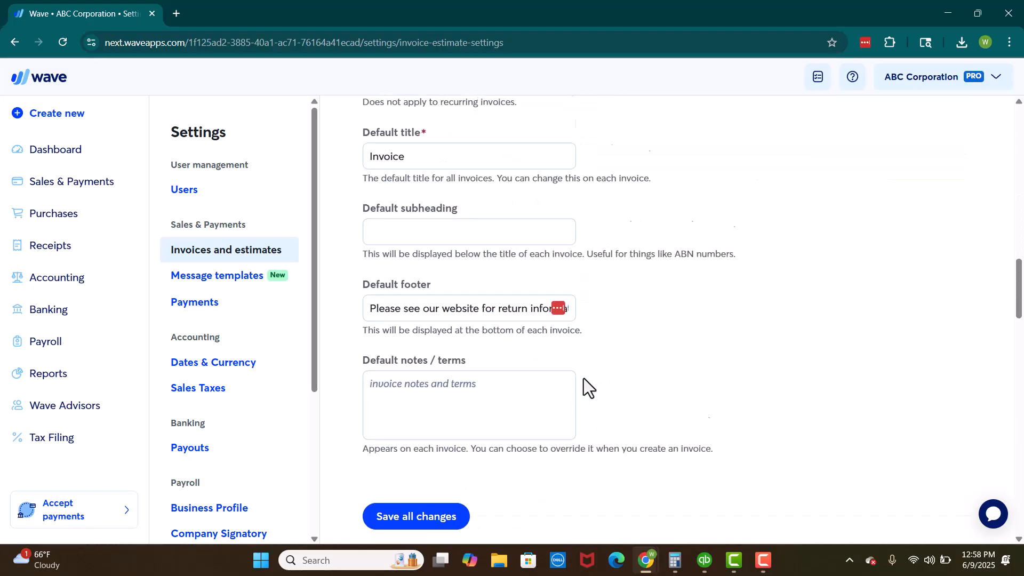
scroll(583, 378, down, 14)
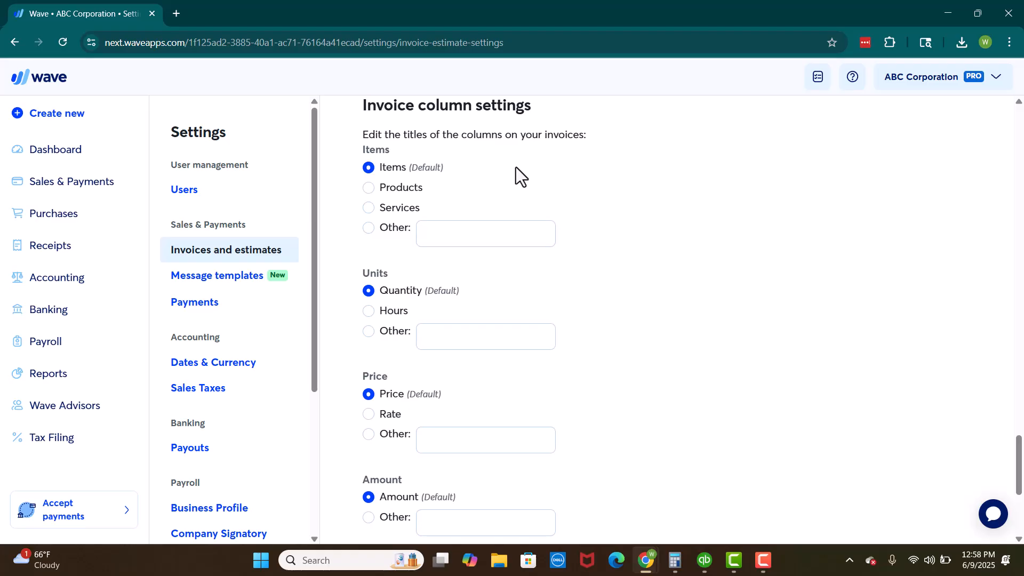
scroll(533, 172, up, 12)
scroll(533, 173, up, 15)
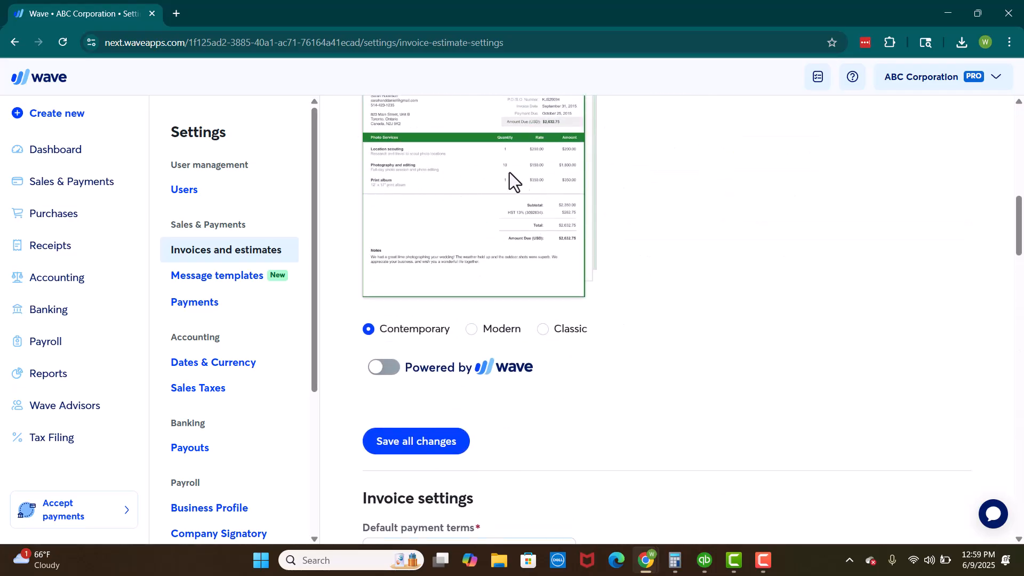
scroll(464, 210, down, 15)
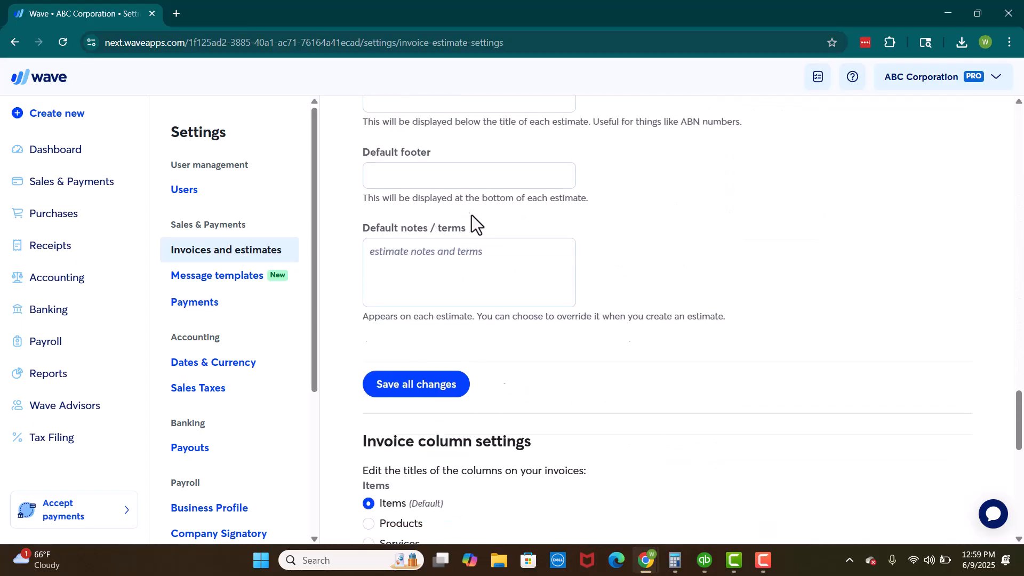
scroll(471, 215, down, 7)
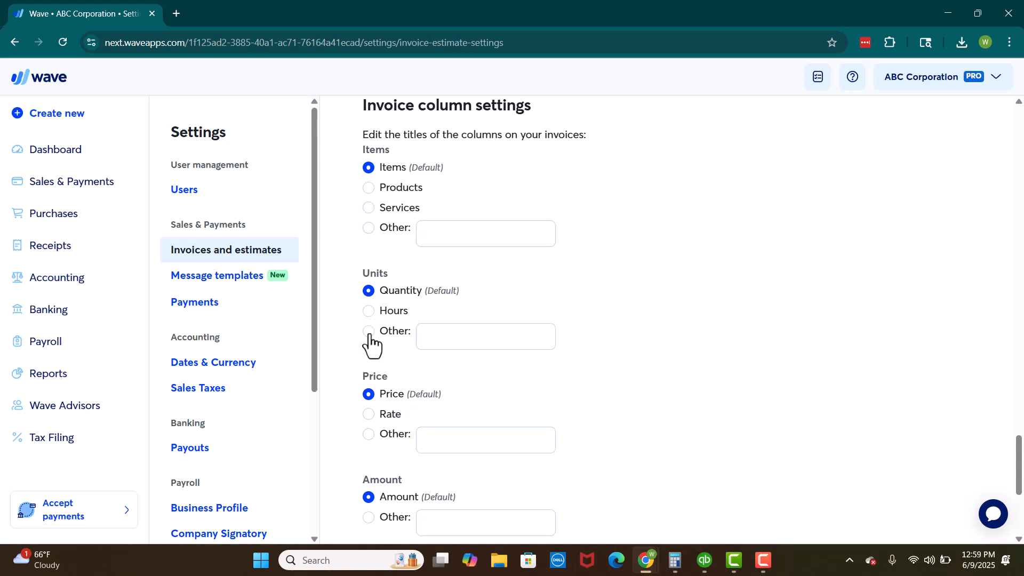
scroll(371, 345, down, 1)
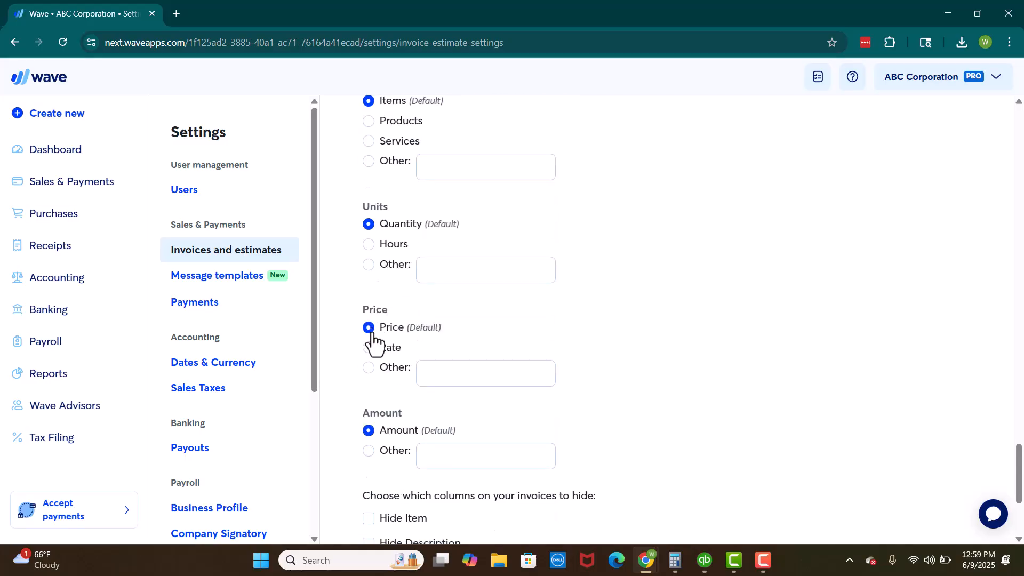
scroll(372, 352, down, 3)
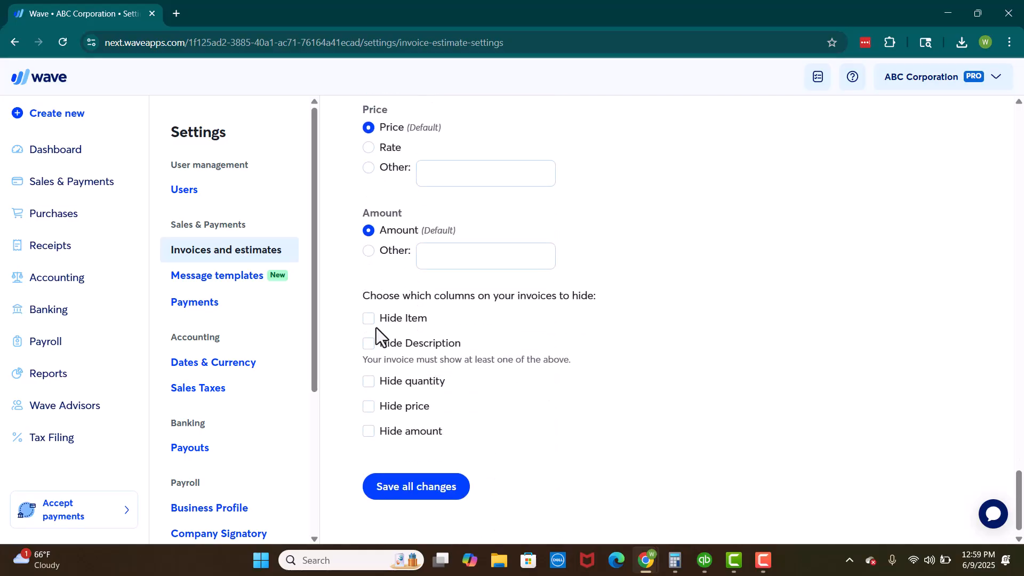
Step: Examine the column headings on the template preview and the options for hiding invoice columns, and return to the general settings
scroll(842, 351, up, 20)
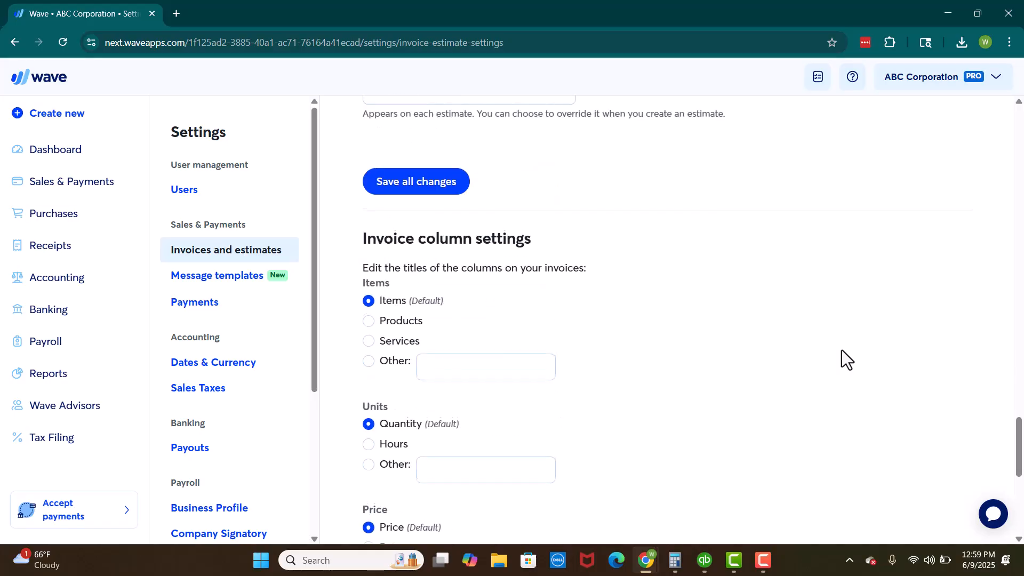
scroll(842, 346, up, 8)
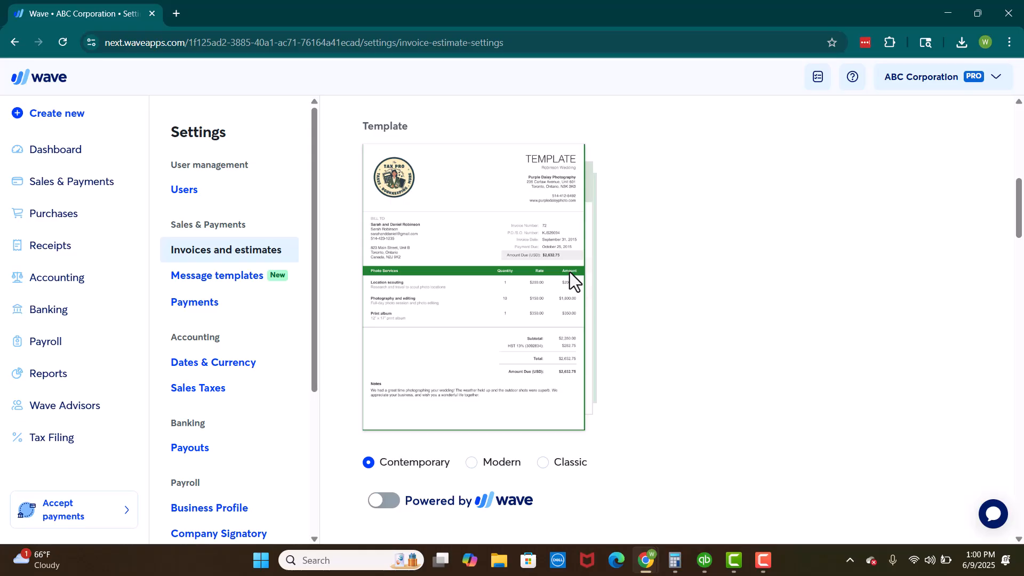
scroll(570, 272, down, 15)
scroll(536, 332, down, 18)
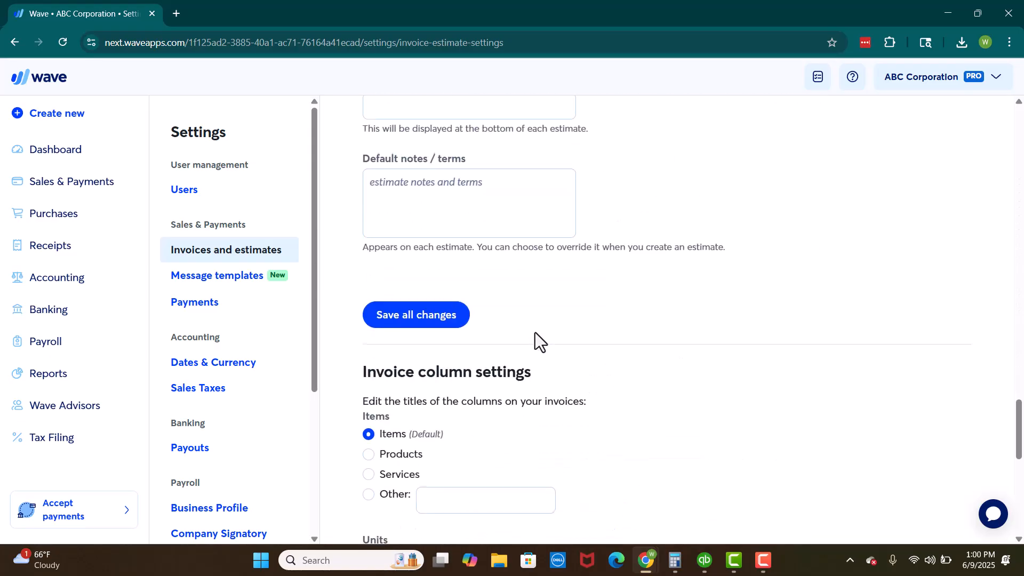
scroll(538, 341, down, 2)
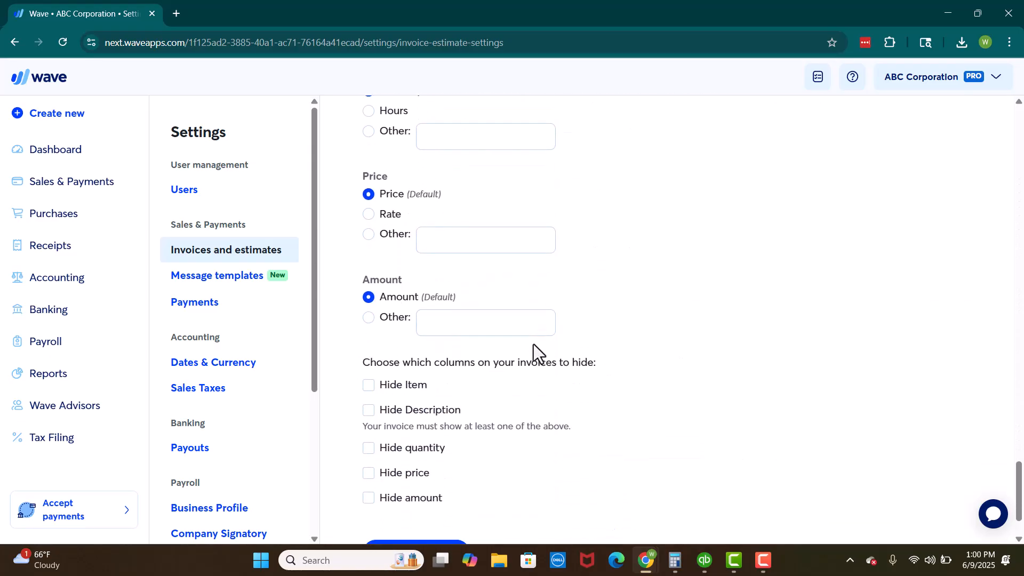
scroll(533, 344, down, 2)
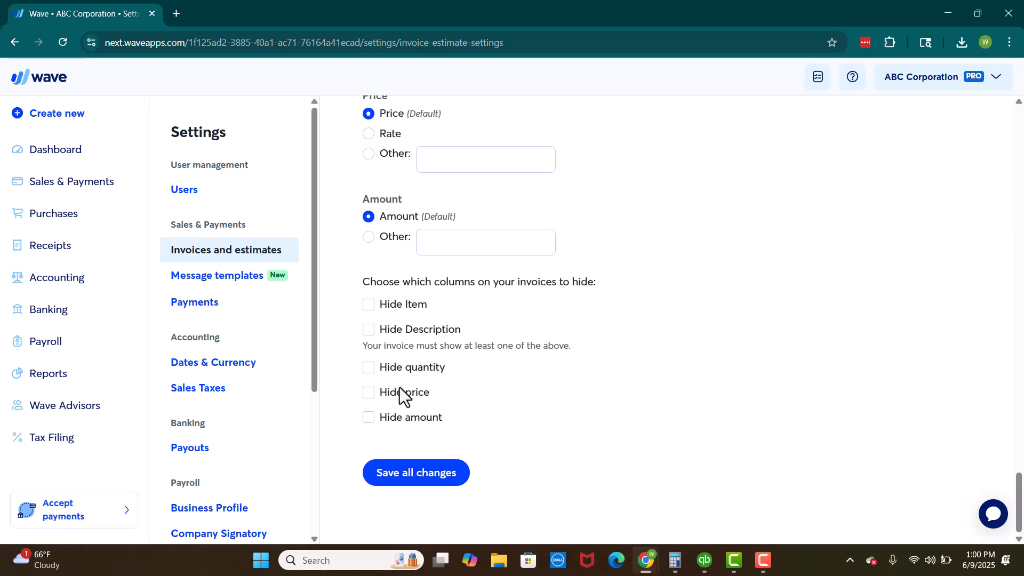
scroll(520, 374, up, 6)
scroll(520, 375, up, 20)
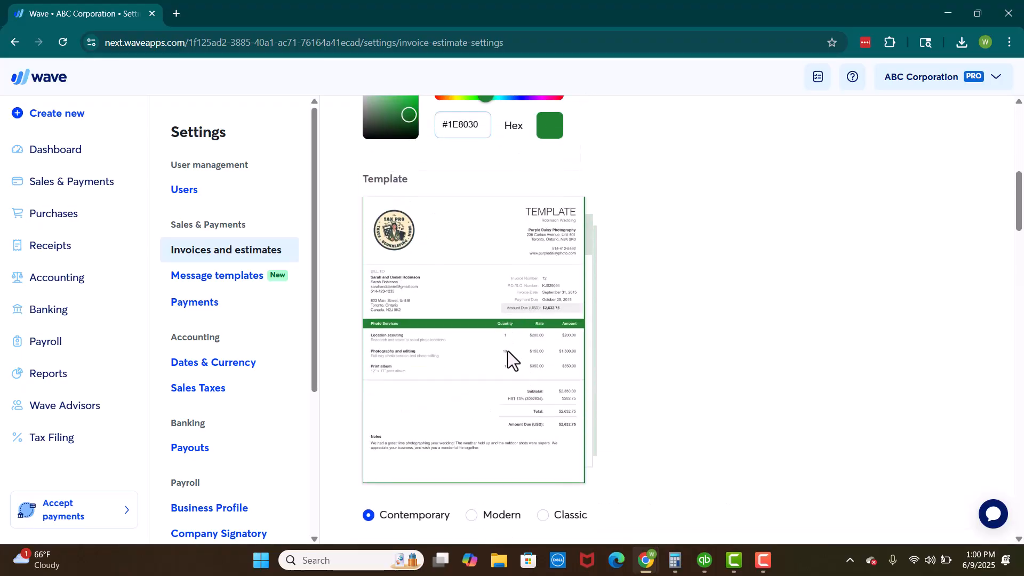
scroll(510, 320, up, 5)
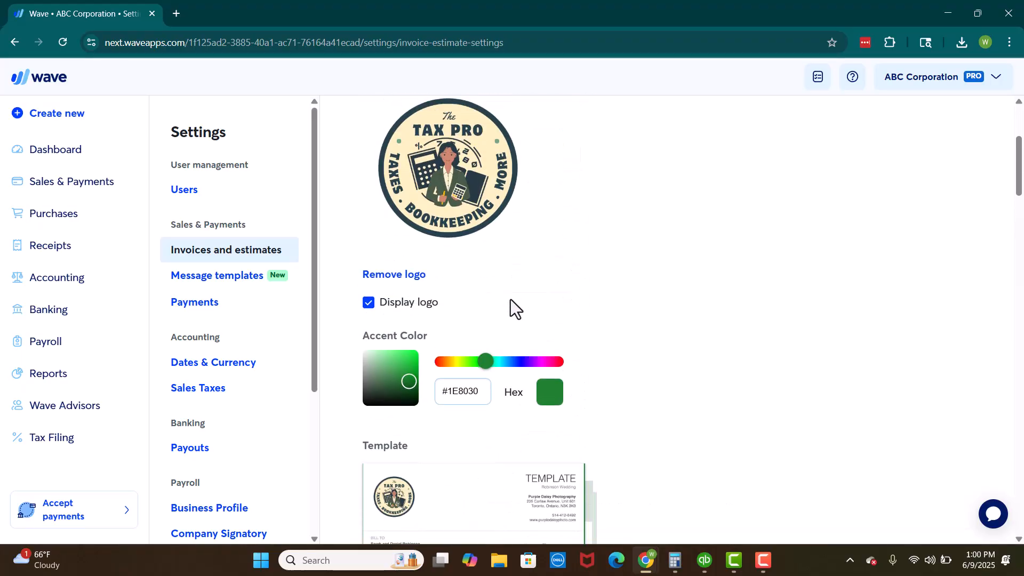
scroll(568, 302, up, 4)
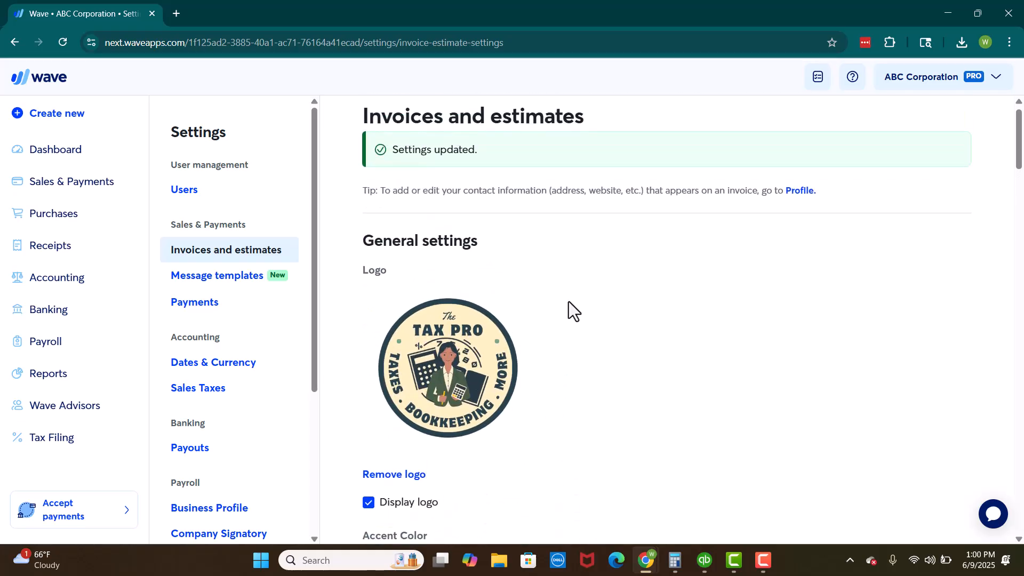